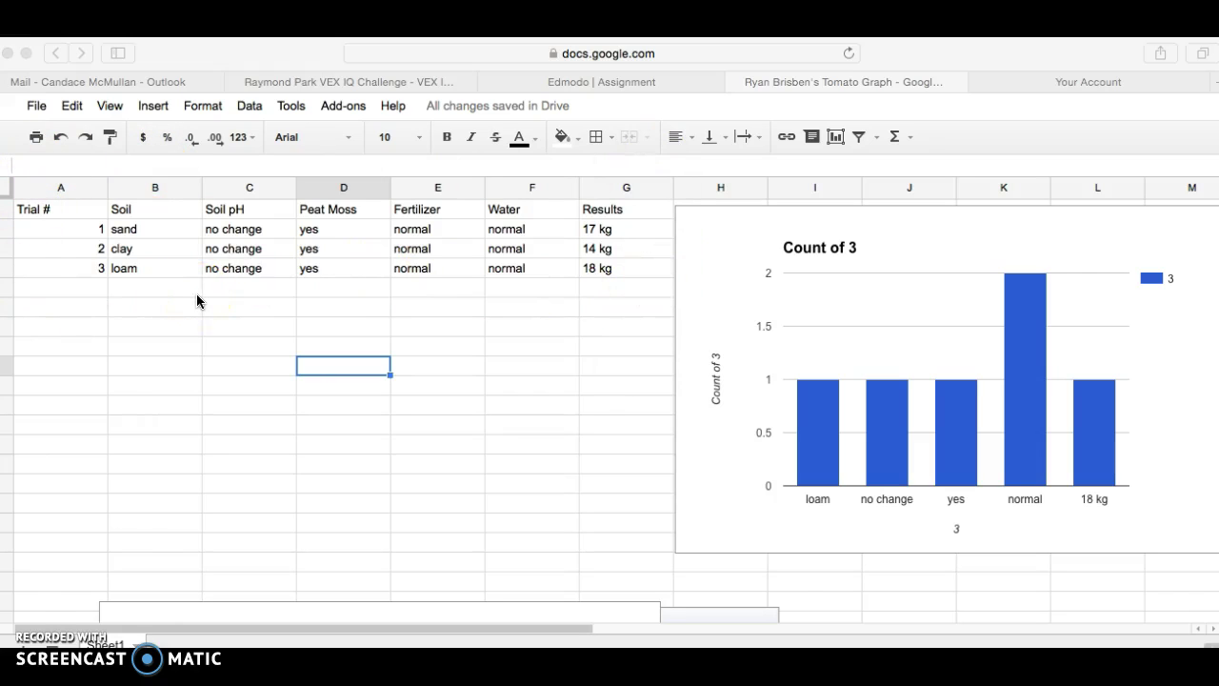
# Step: Copy the Trial # column (A1:A4) into A7:A10 below the trial data
pyautogui.click(409, 284)
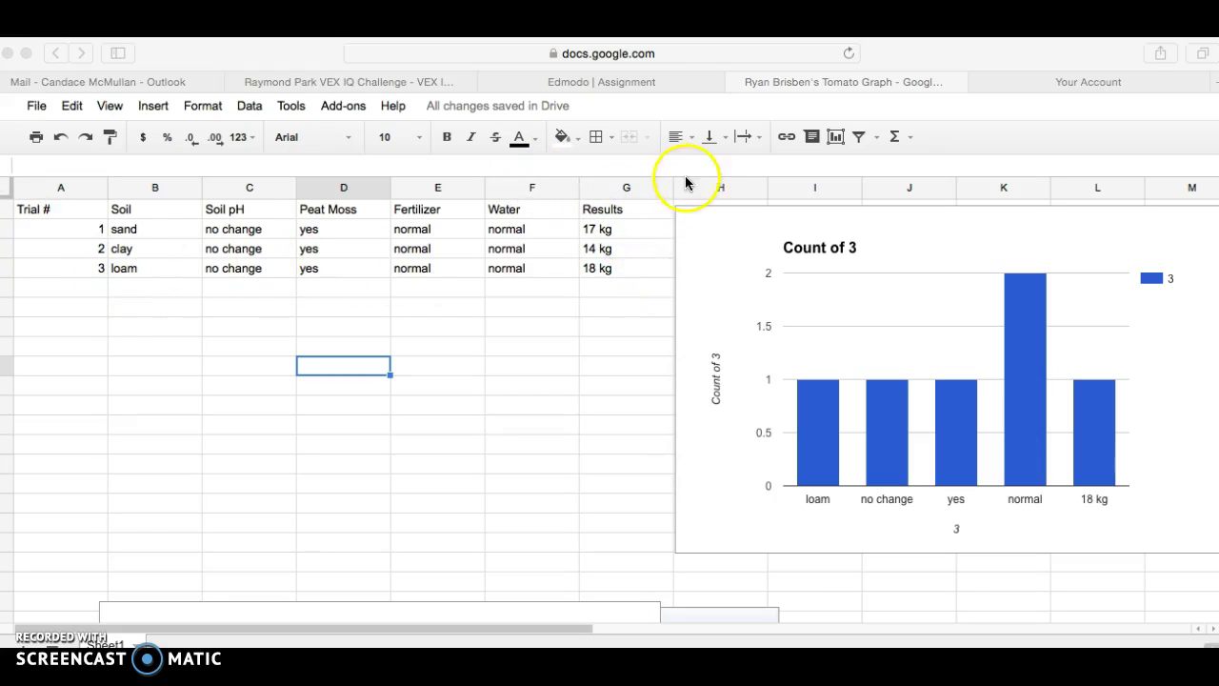
pyautogui.click(38, 212)
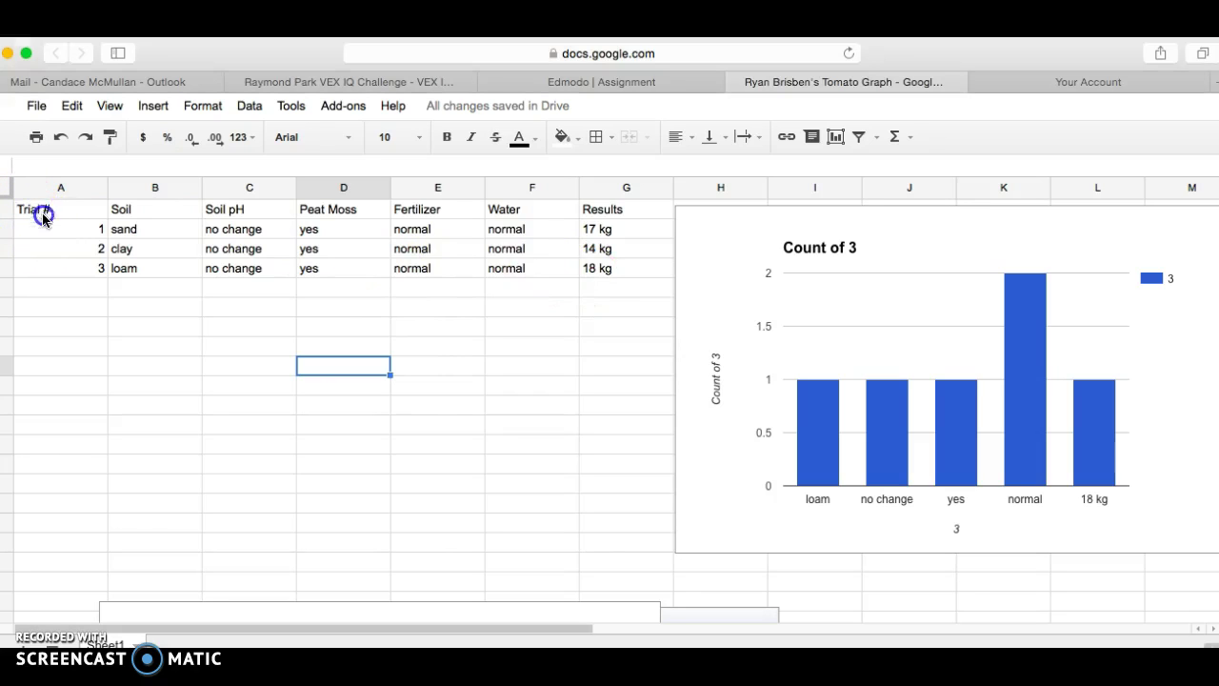
pyautogui.click(99, 271)
pyautogui.moveTo(99, 272); pyautogui.dragTo(36, 215)
pyautogui.press('super+c')
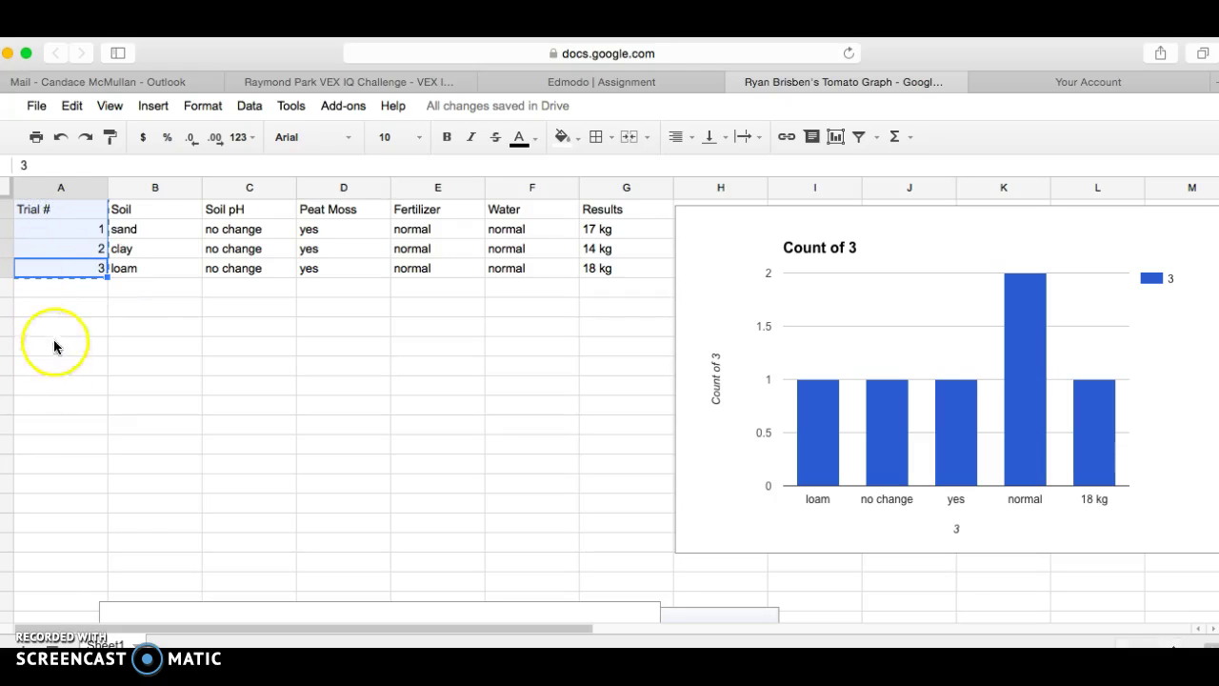
pyautogui.moveTo(33, 330); pyautogui.dragTo(51, 389)
pyautogui.press('super+v')
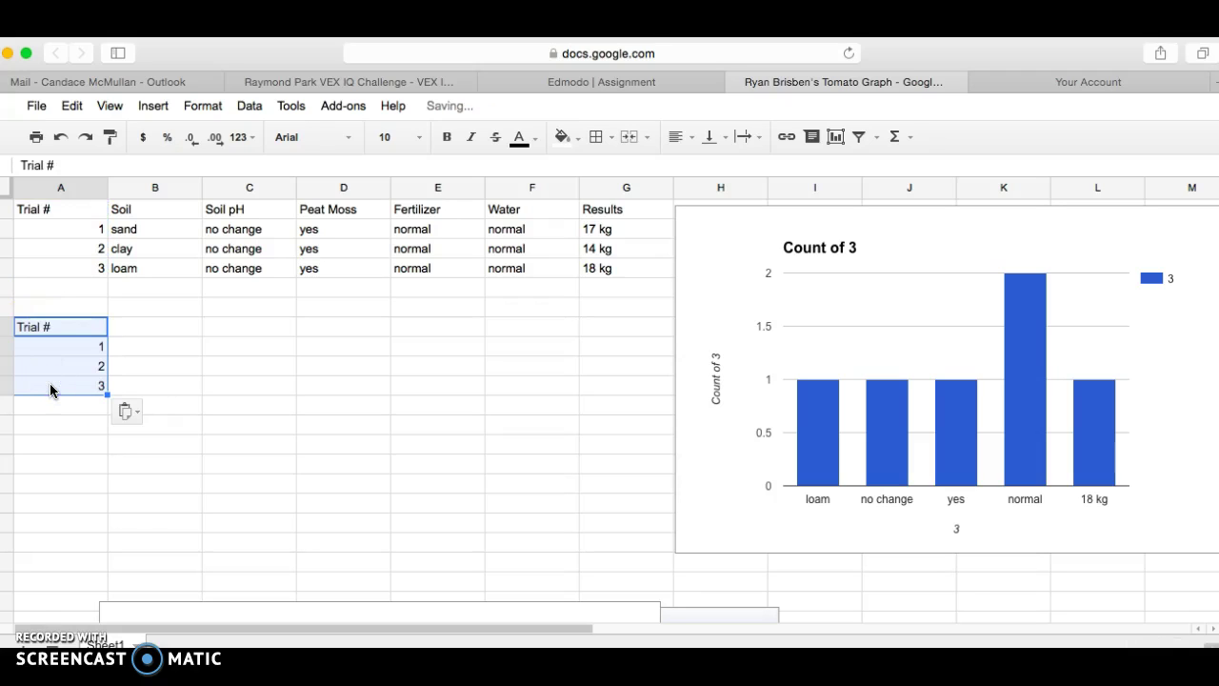
# Step: Copy the Results column (G1:G4) into B7:B10, then select the new A7:B10 table
pyautogui.click(653, 277)
pyautogui.moveTo(653, 277); pyautogui.dragTo(594, 207)
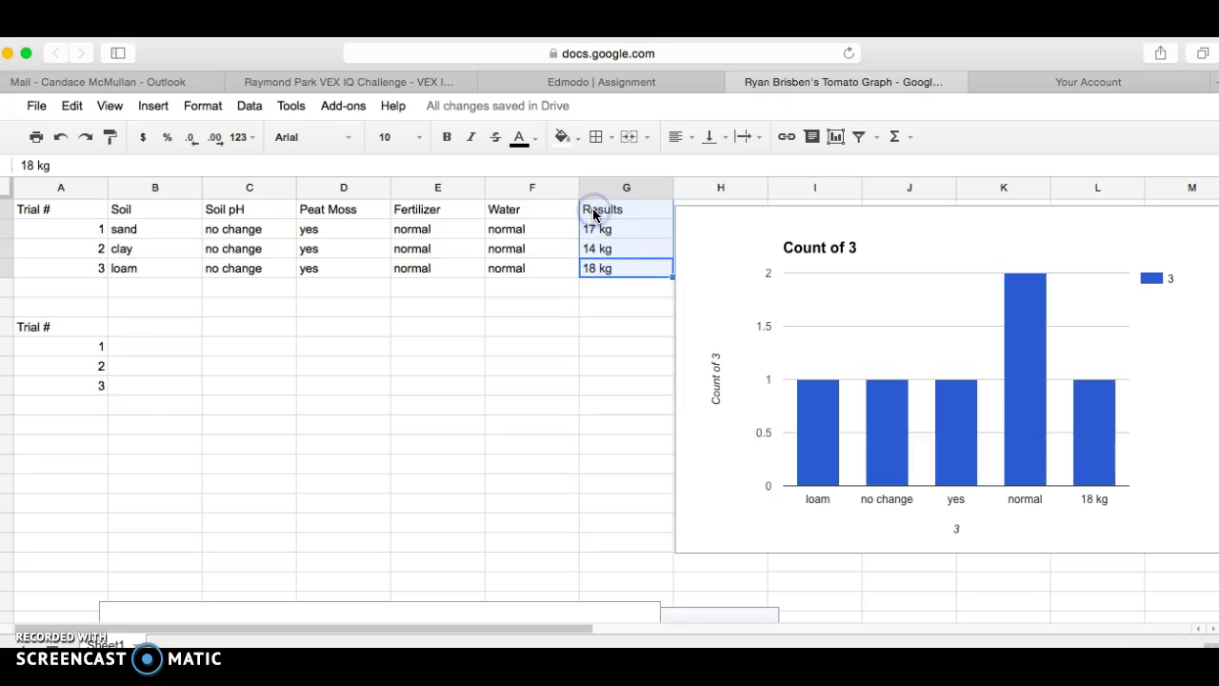
pyautogui.press('super+c')
pyautogui.moveTo(115, 325); pyautogui.dragTo(141, 390)
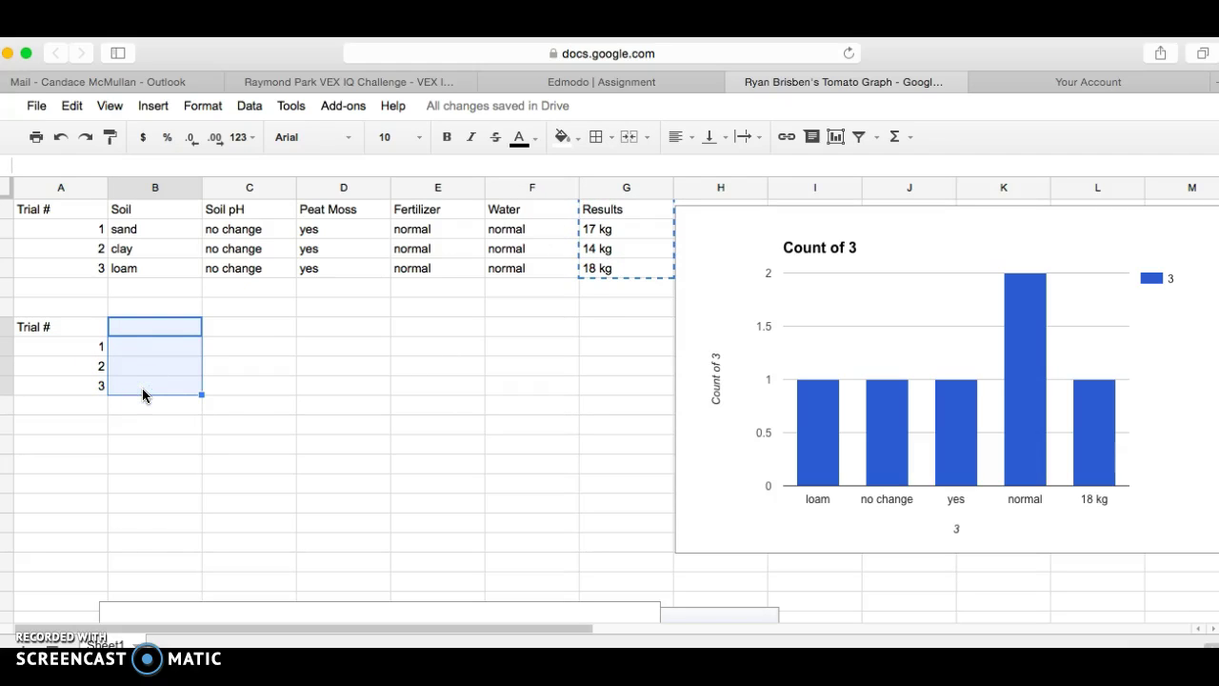
pyautogui.press('super+v')
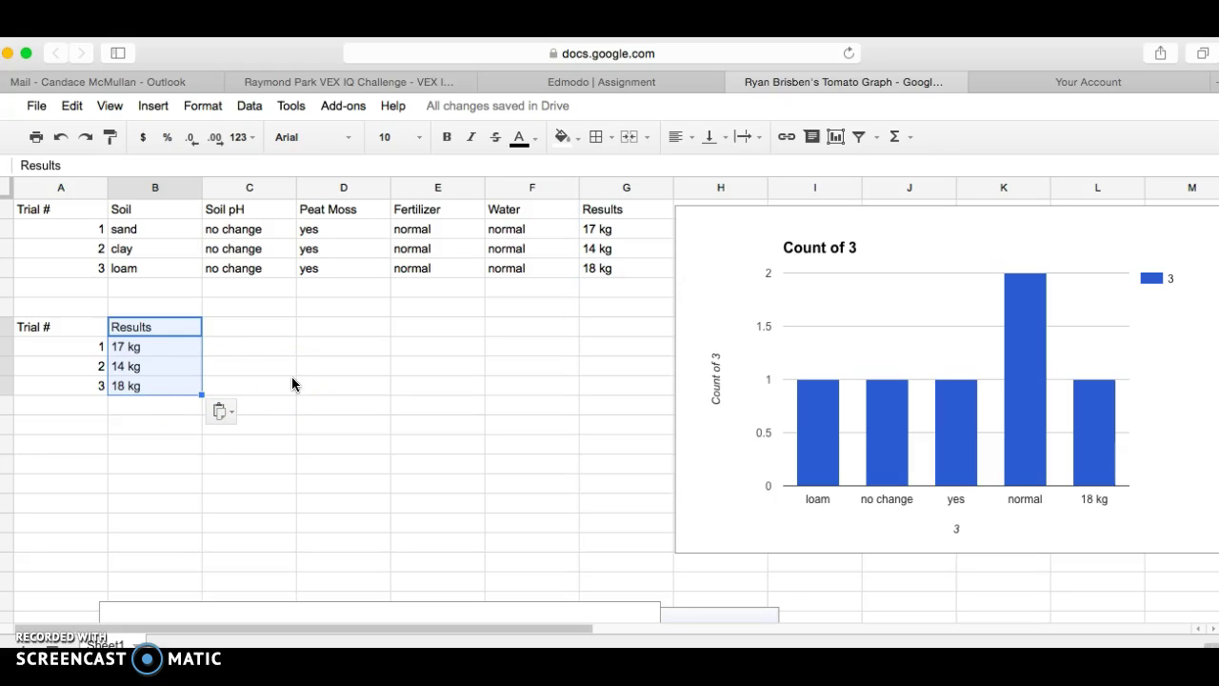
pyautogui.click(177, 426)
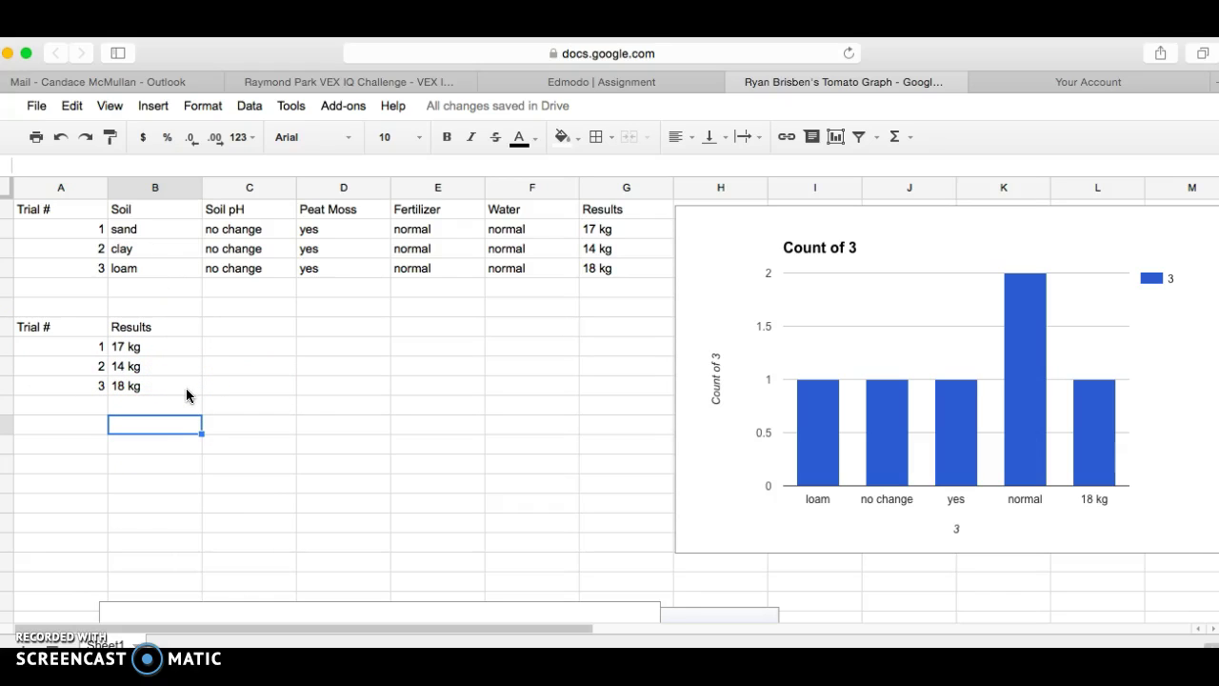
pyautogui.click(189, 388)
pyautogui.moveTo(193, 389); pyautogui.dragTo(32, 329)
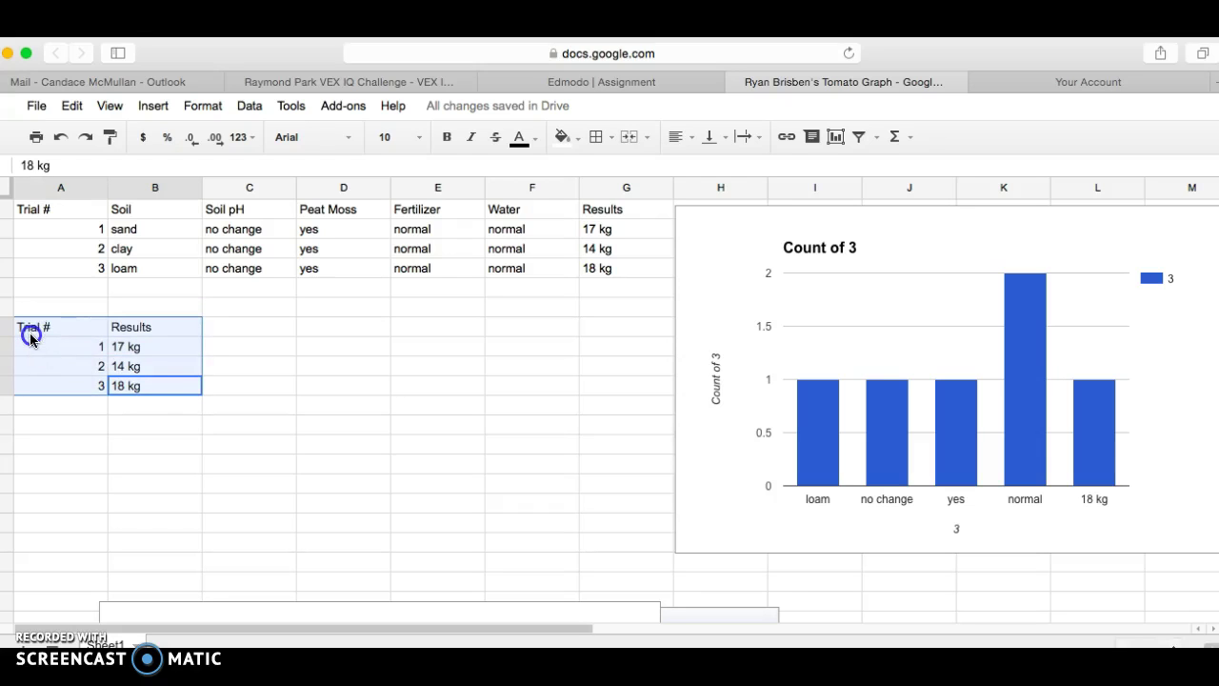
pyautogui.click(834, 139)
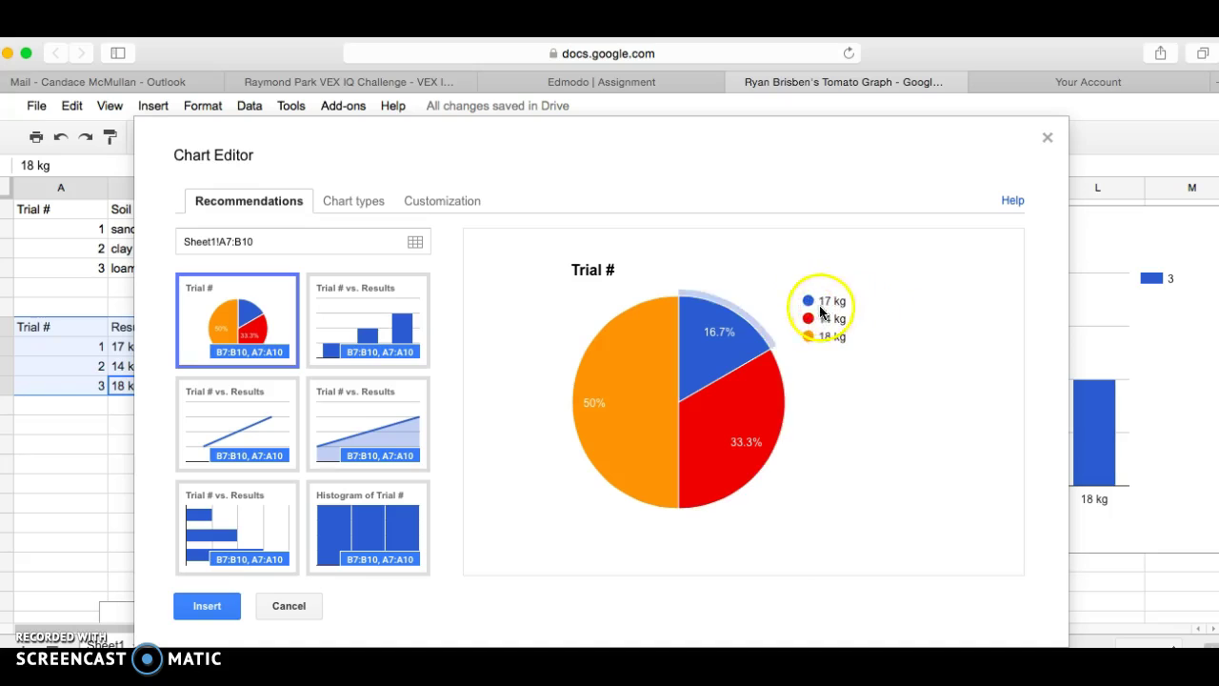
pyautogui.moveTo(743, 339)
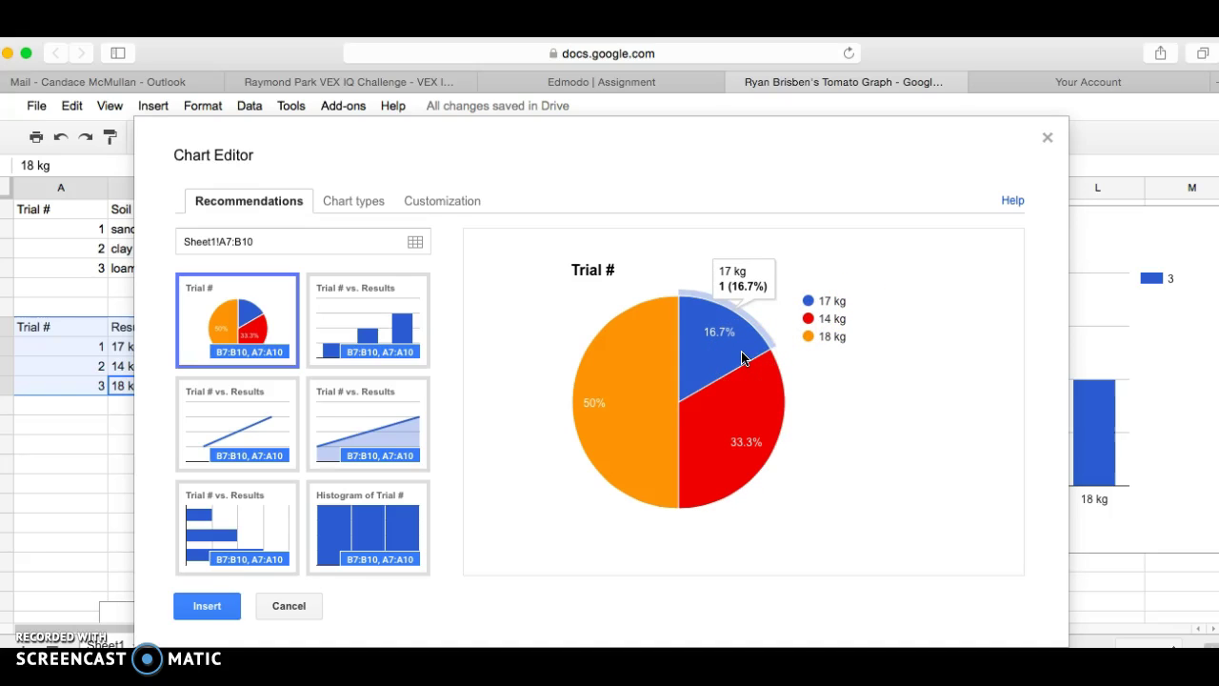
pyautogui.moveTo(769, 424)
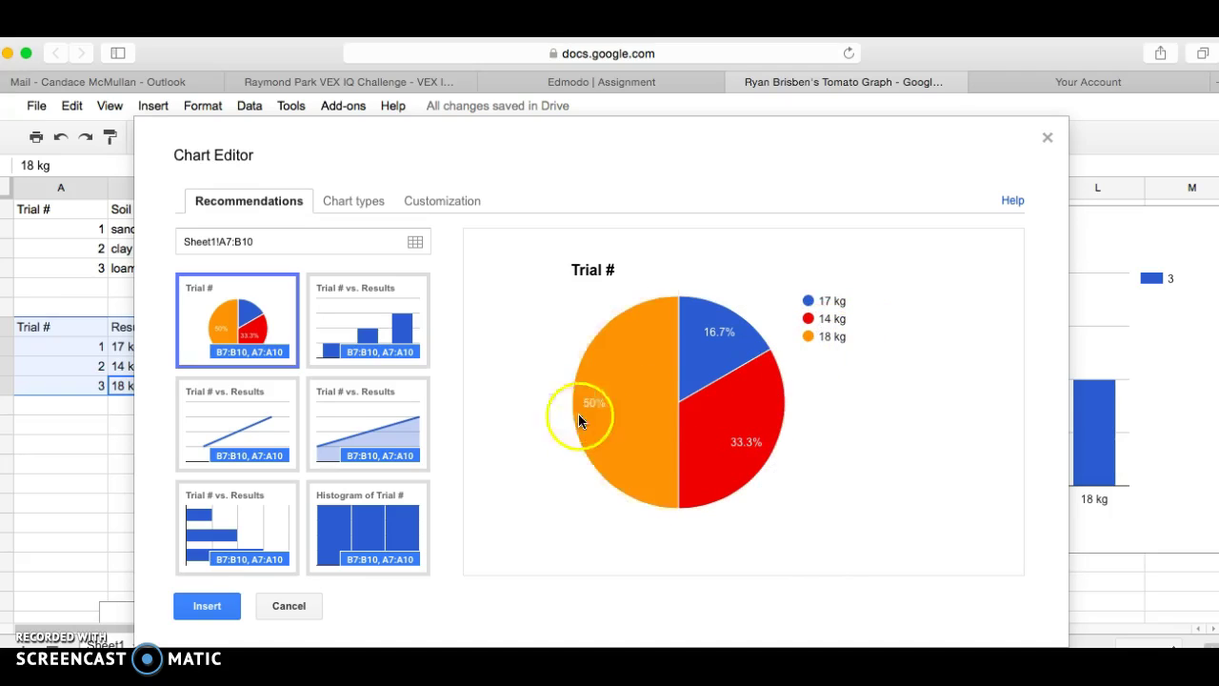
pyautogui.moveTo(658, 409)
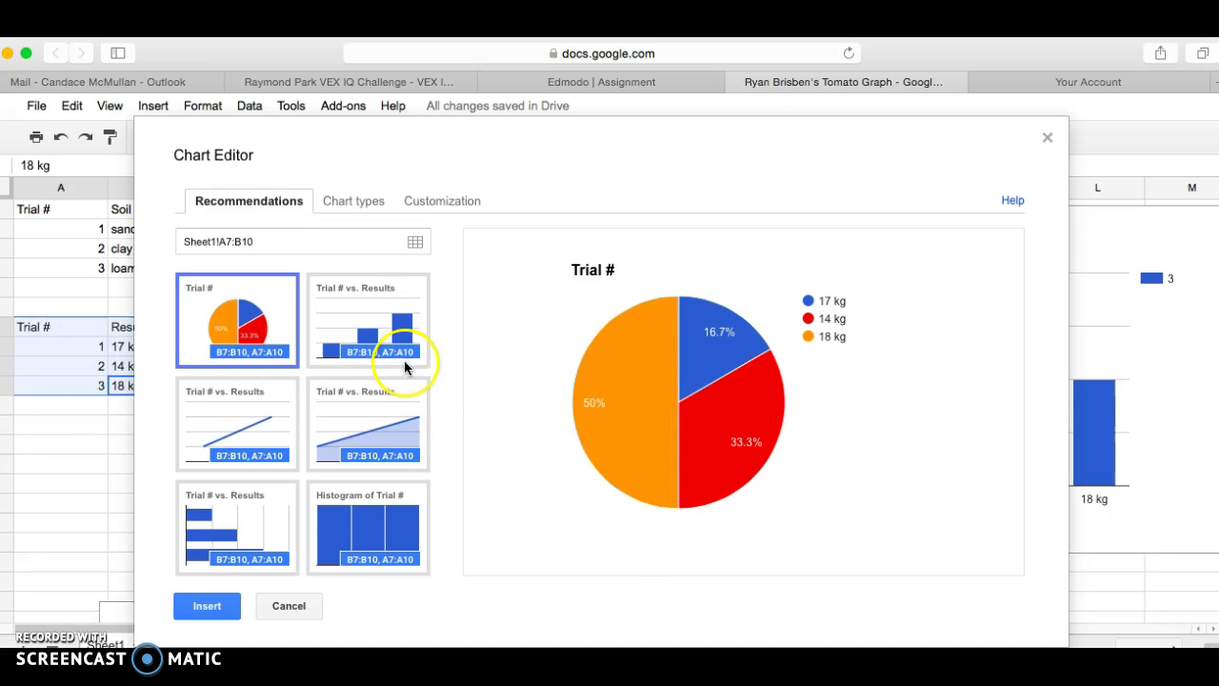
pyautogui.click(390, 331)
pyautogui.moveTo(628, 514)
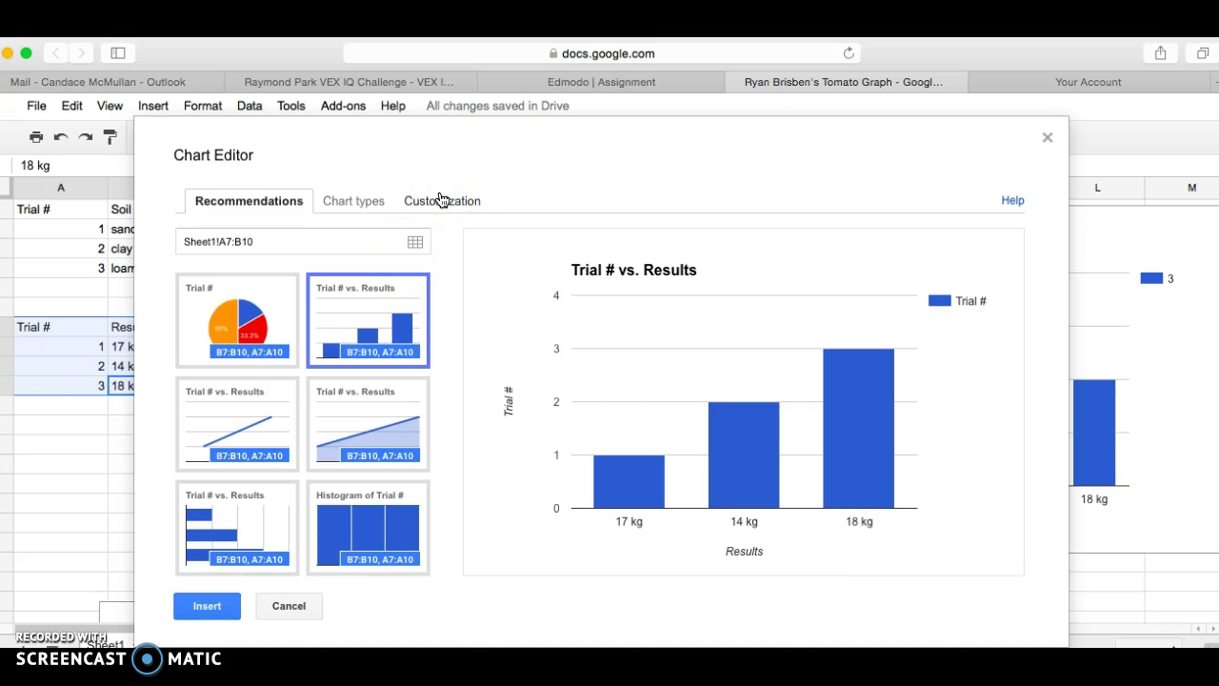
pyautogui.click(380, 201)
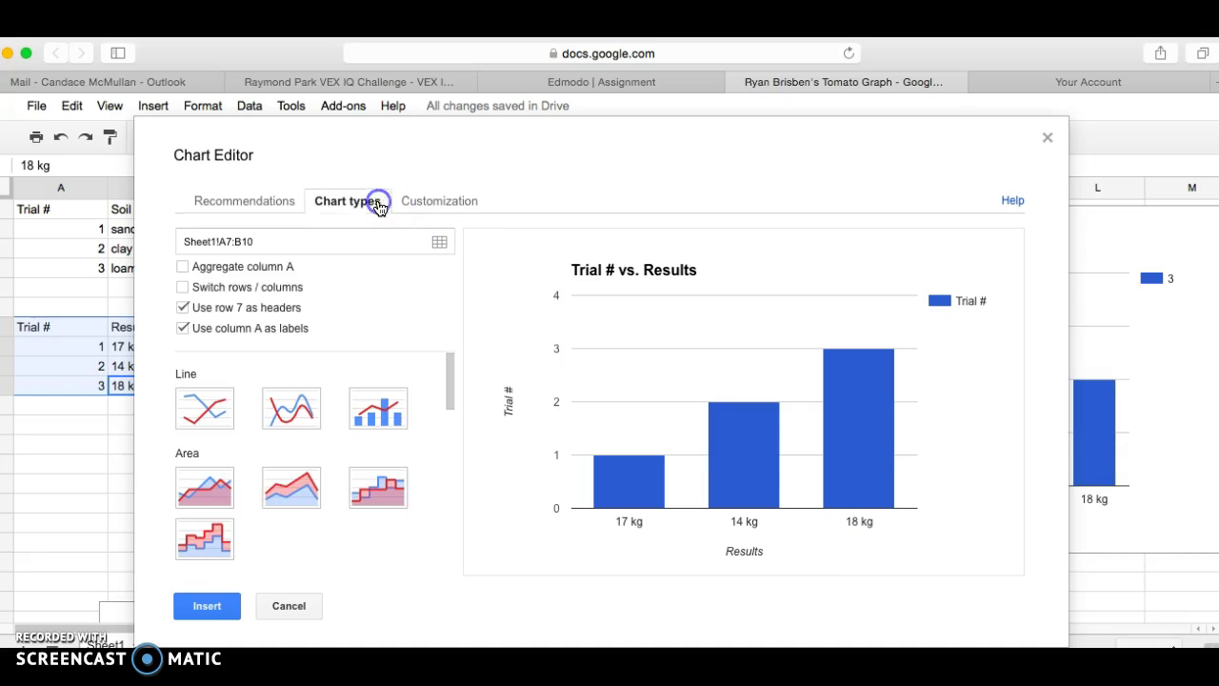
pyautogui.click(183, 288)
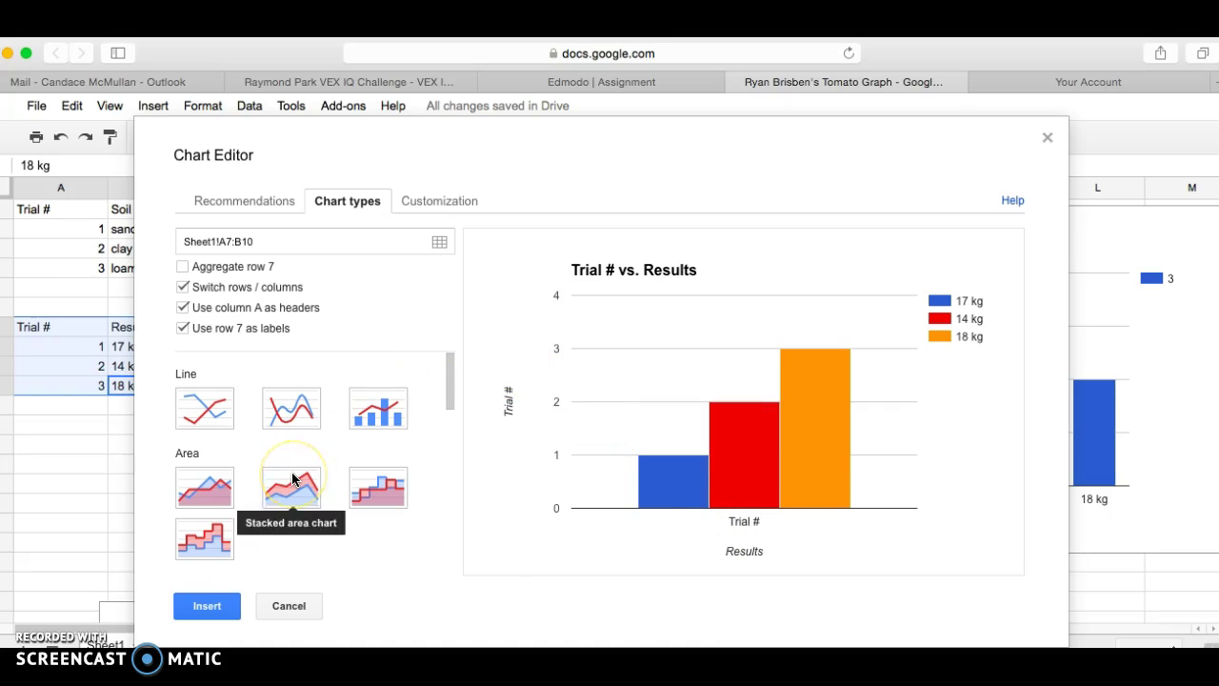
pyautogui.click(295, 607)
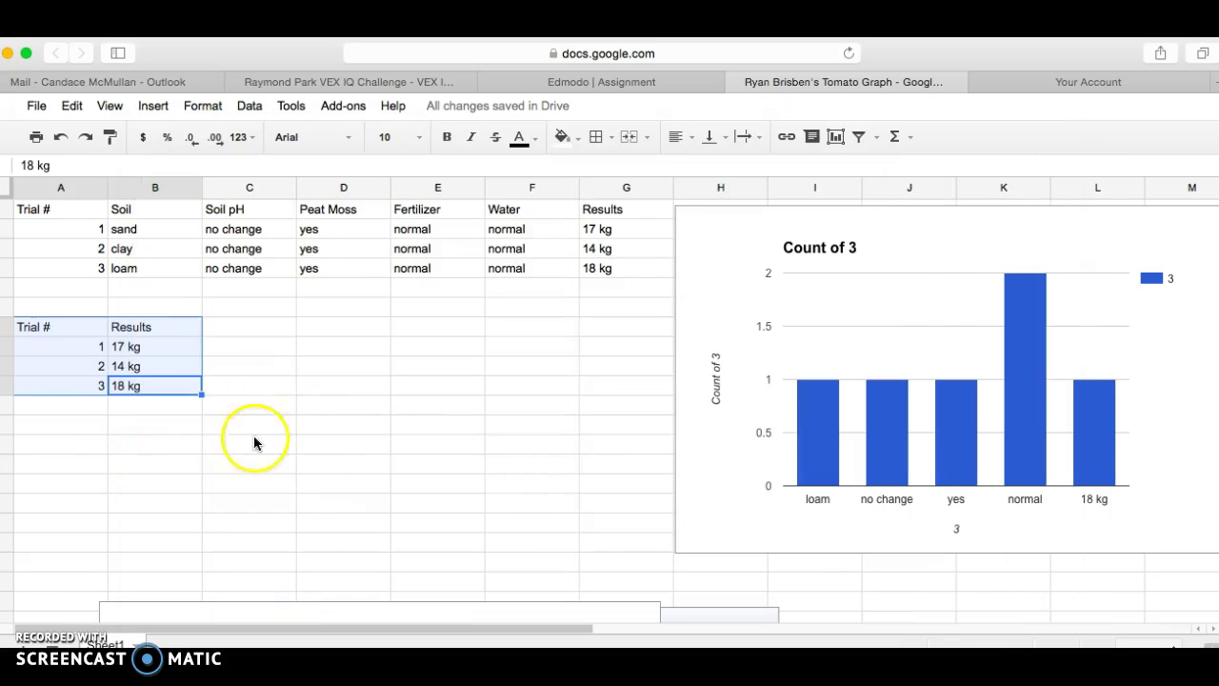
# Step: Rename the lower table's Results header to 'Results (kg)'
pyautogui.click(315, 331)
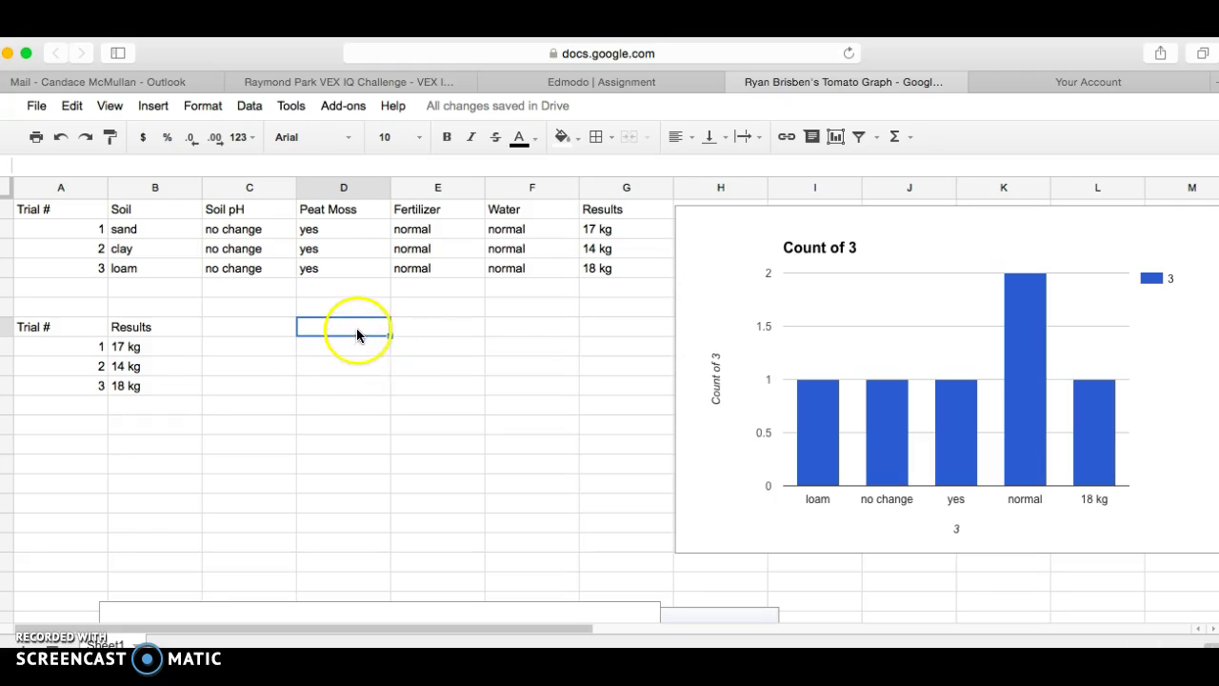
pyautogui.click(249, 425)
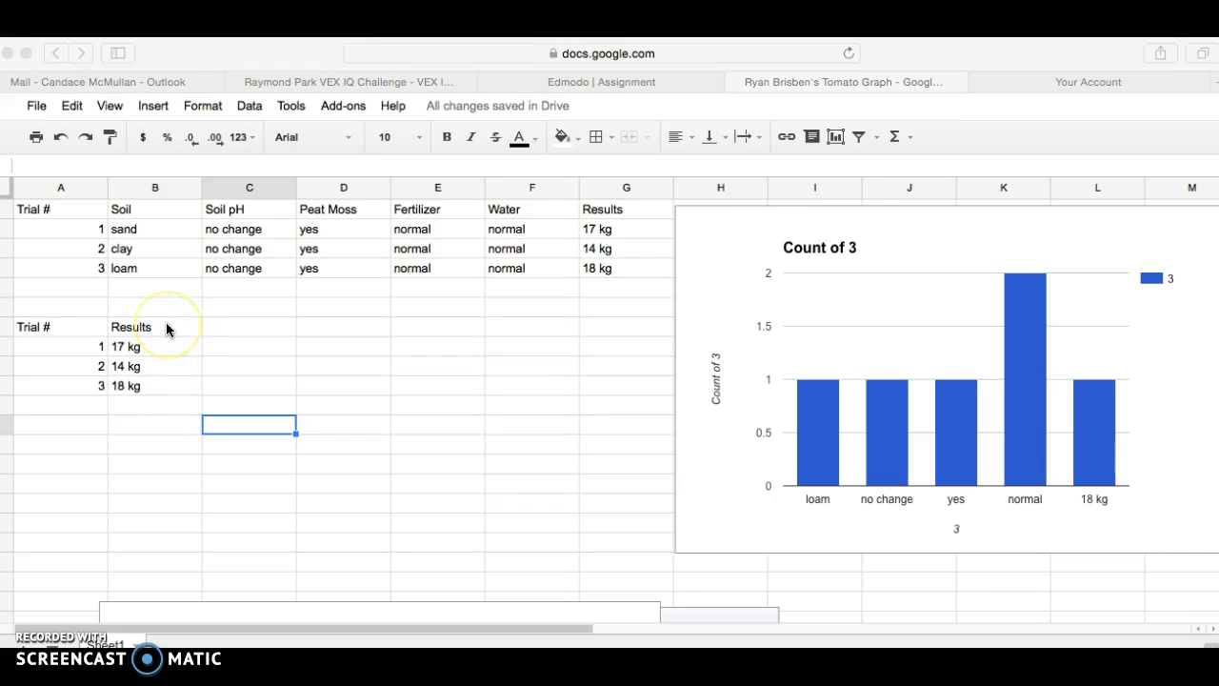
pyautogui.click(166, 327)
pyautogui.doubleClick(165, 326)
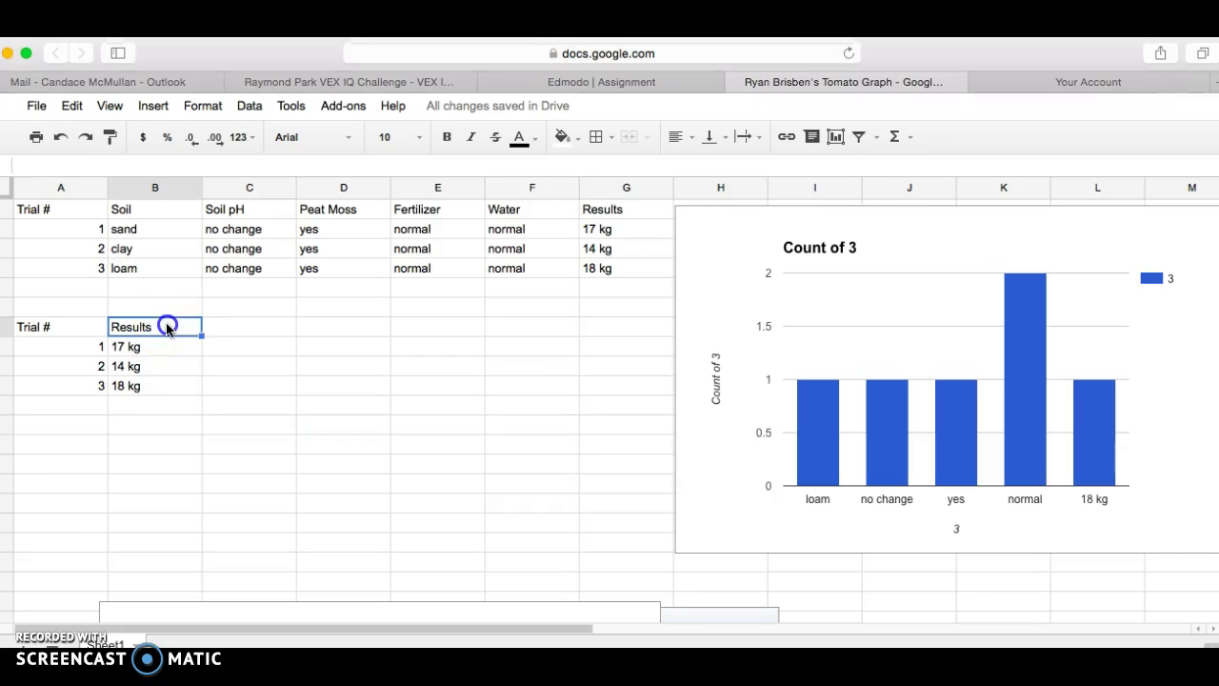
pyautogui.write('(kg')
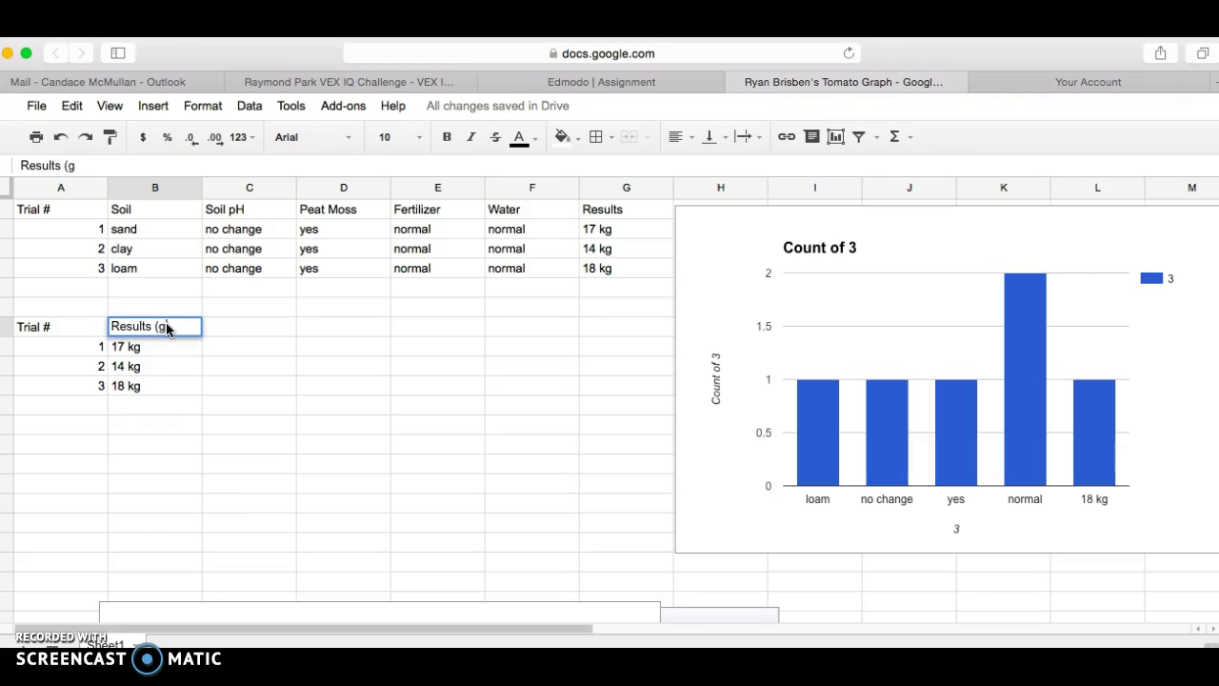
pyautogui.press('BackSpace')
pyautogui.write('kg)')
pyautogui.click(150, 347)
# Step: Replace the 17 kg, 14 kg and 18 kg entries with plain numbers 17, 14 and 18
pyautogui.doubleClick(151, 348)
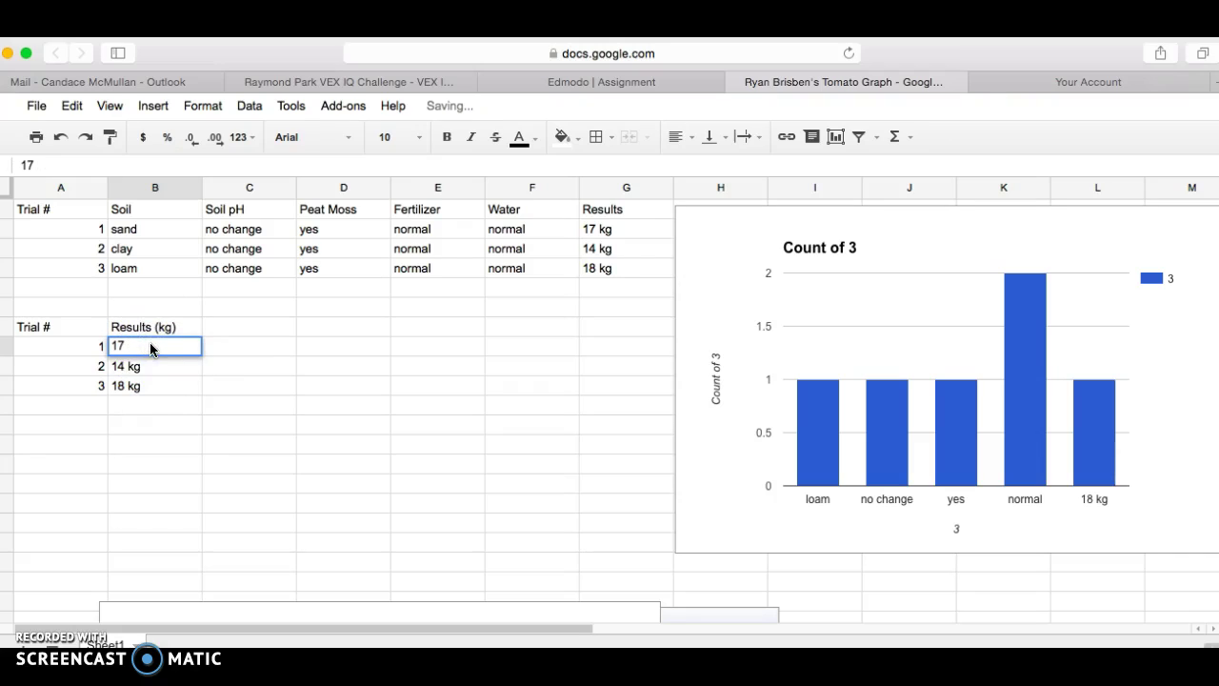
pyautogui.click(165, 360)
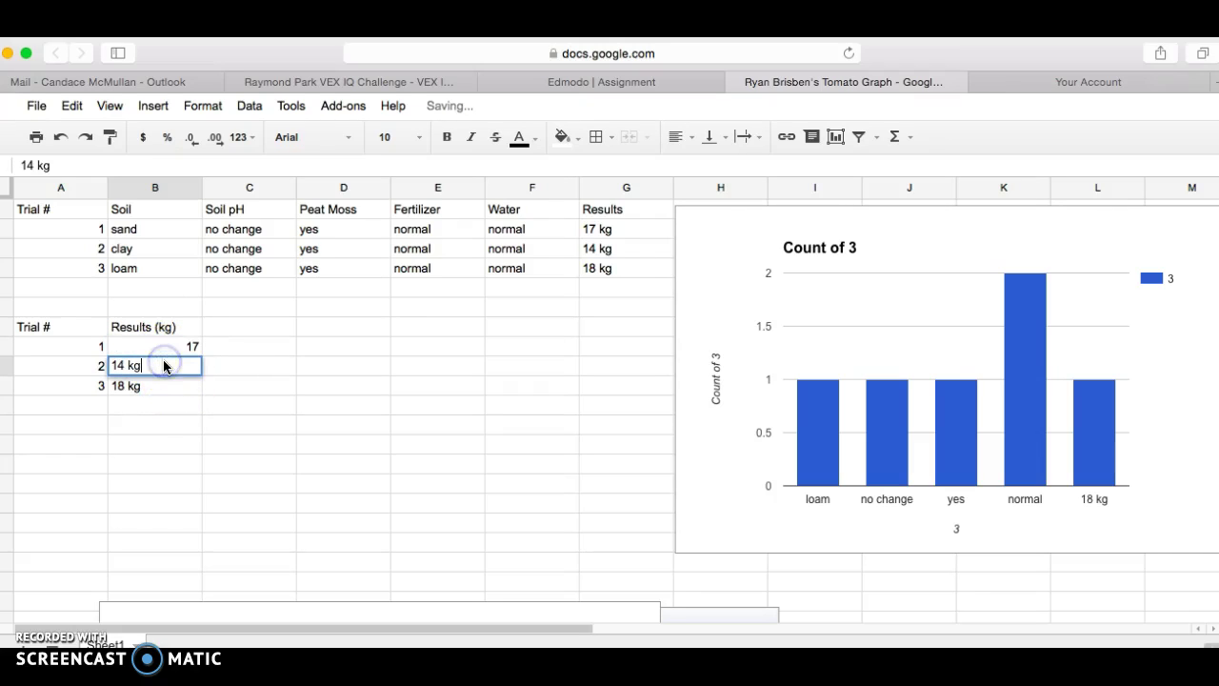
pyautogui.doubleClick(160, 384)
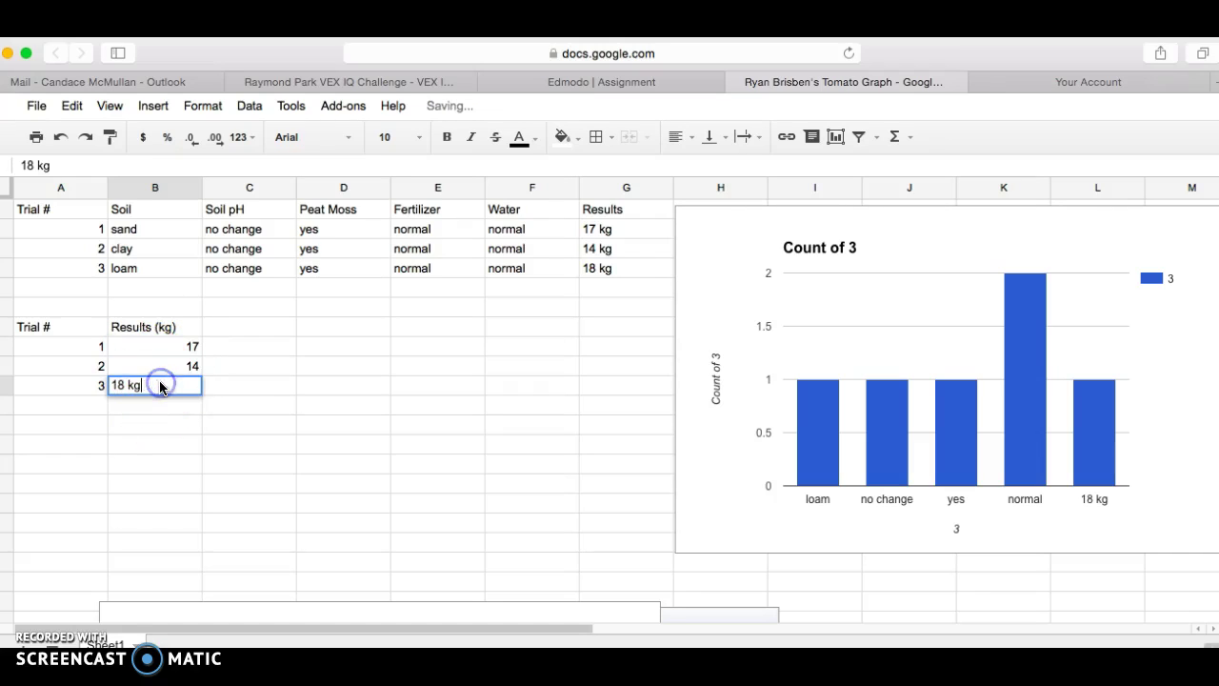
pyautogui.click(145, 419)
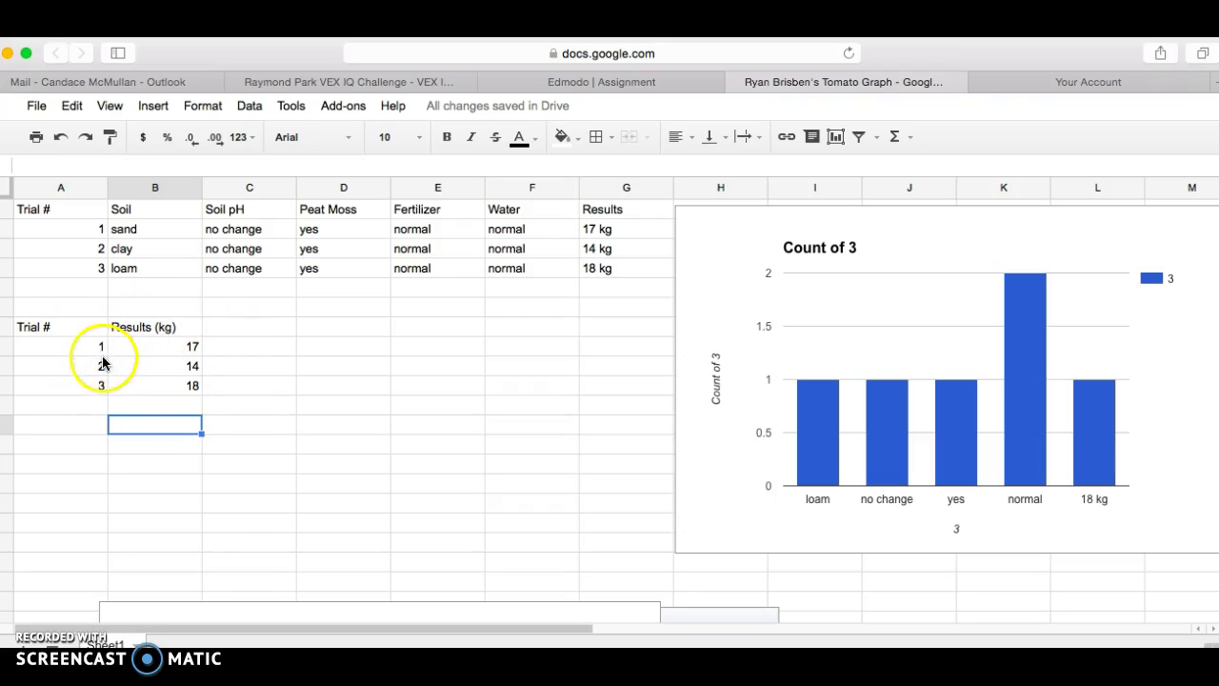
# Step: Chart A7:B10 as a column chart using column A as labels, with rows/columns switched
pyautogui.moveTo(29, 328); pyautogui.dragTo(181, 383)
pyautogui.click(837, 138)
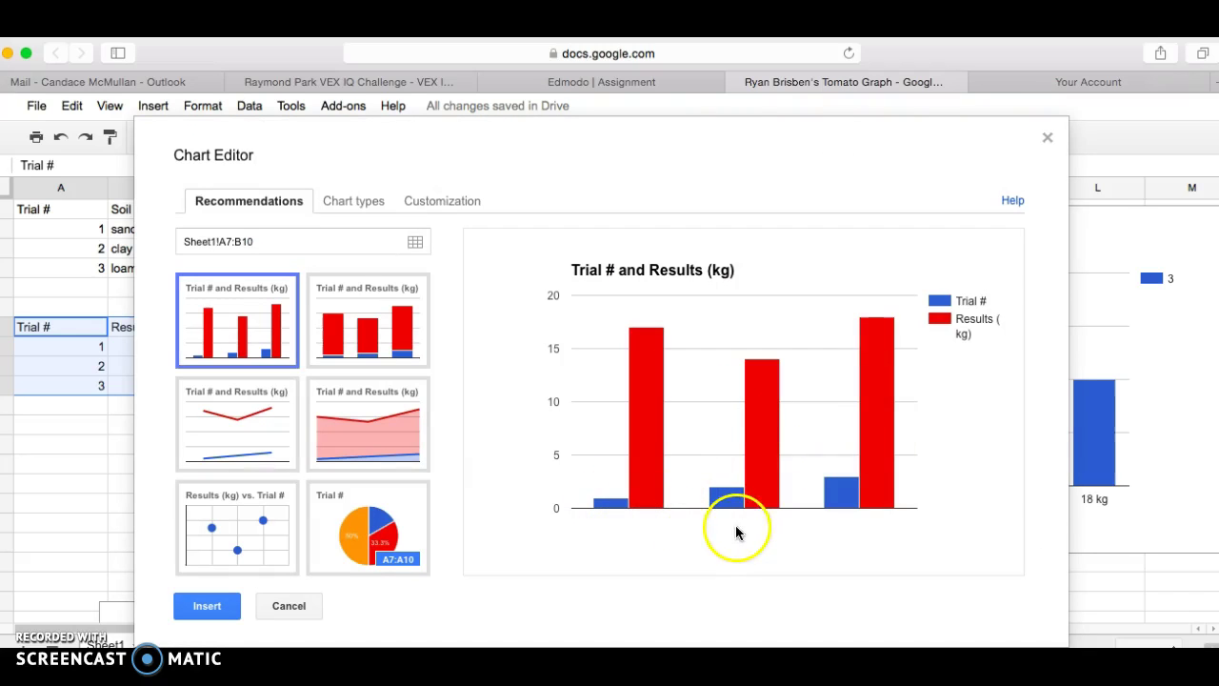
pyautogui.click(355, 203)
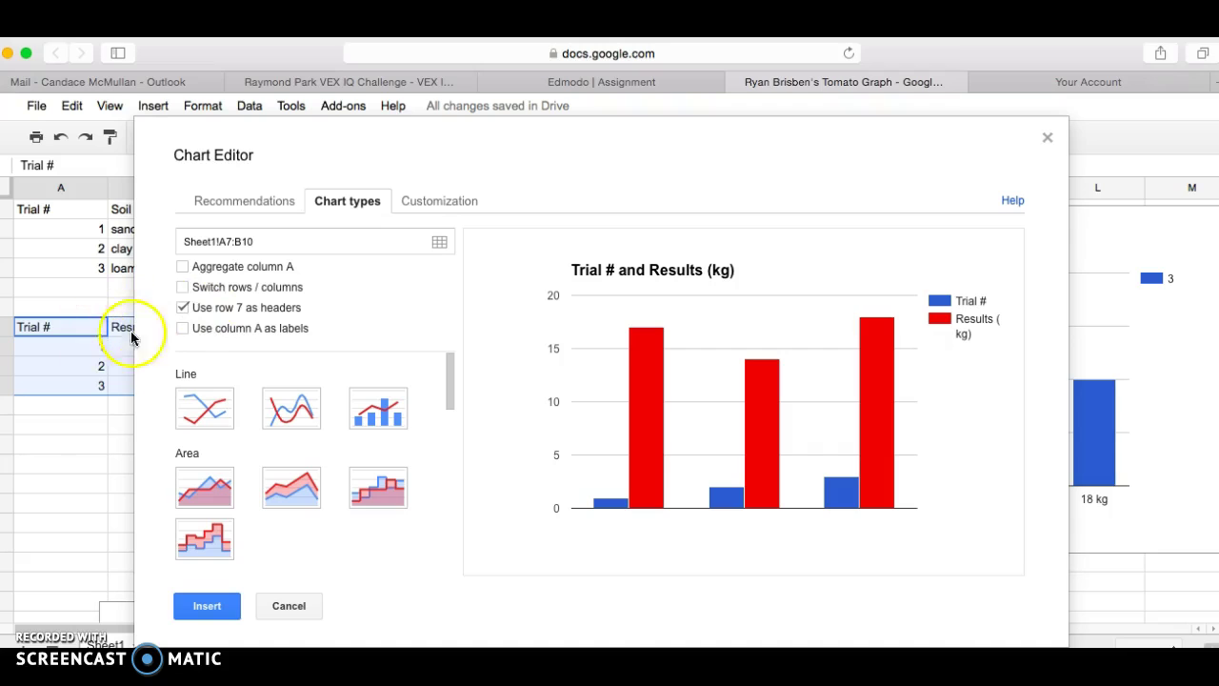
pyautogui.click(185, 328)
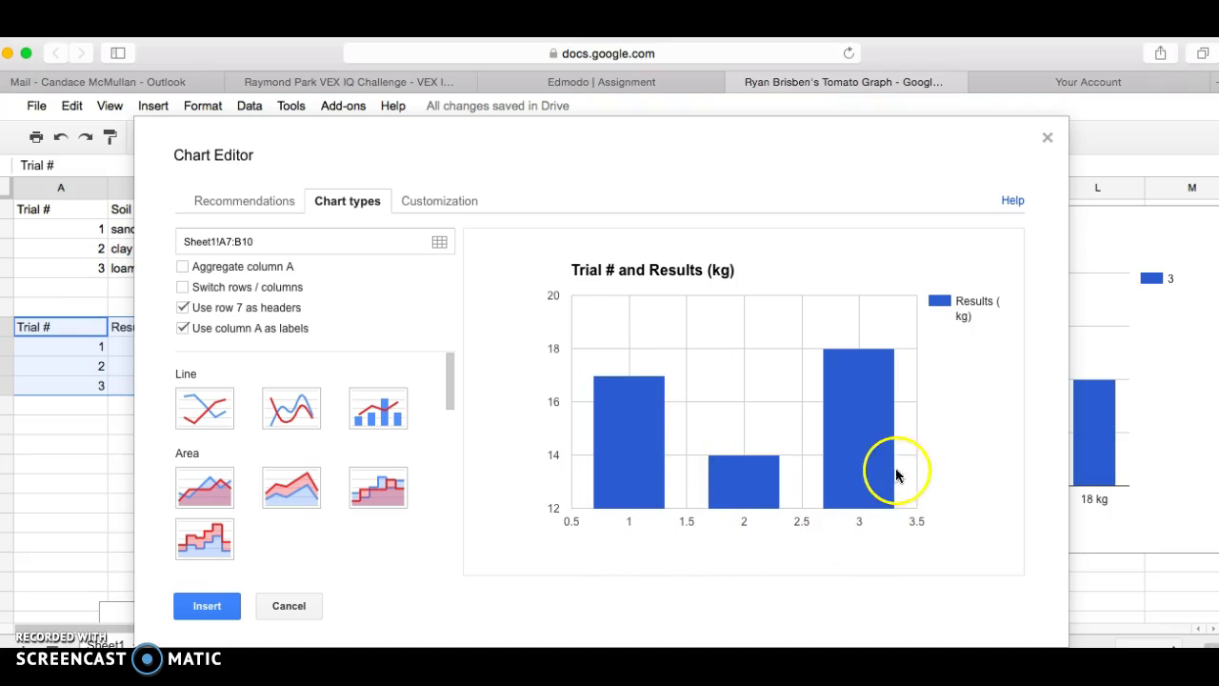
pyautogui.moveTo(721, 469)
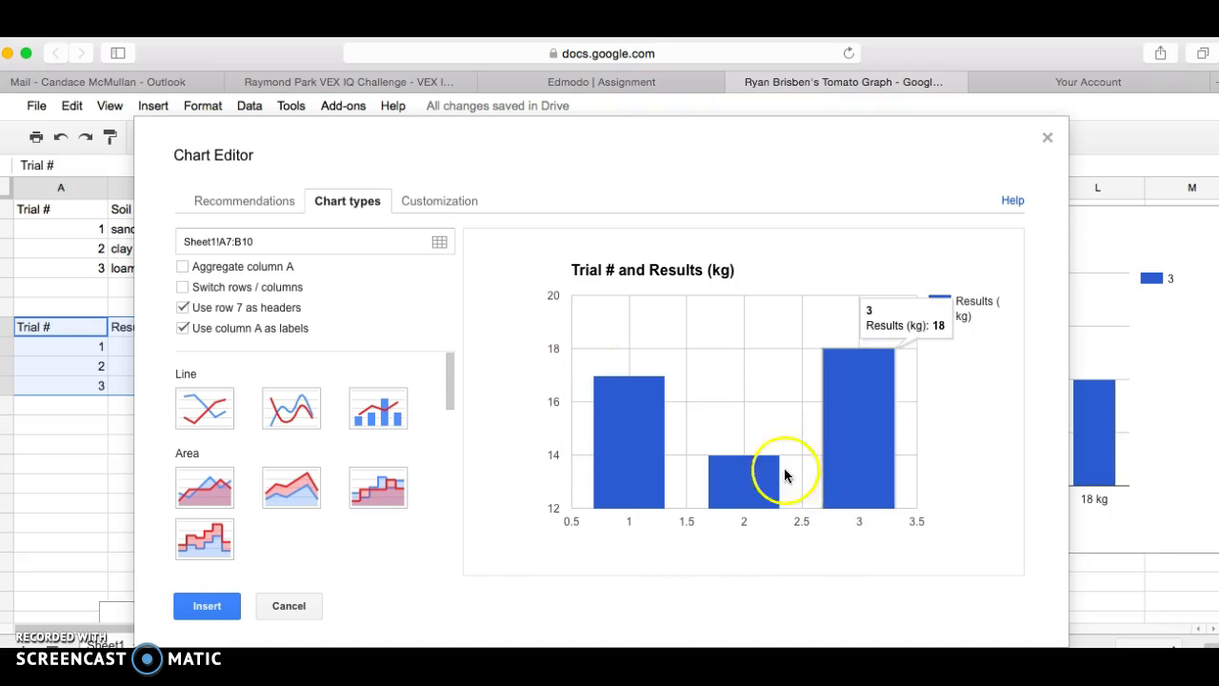
pyautogui.click(183, 288)
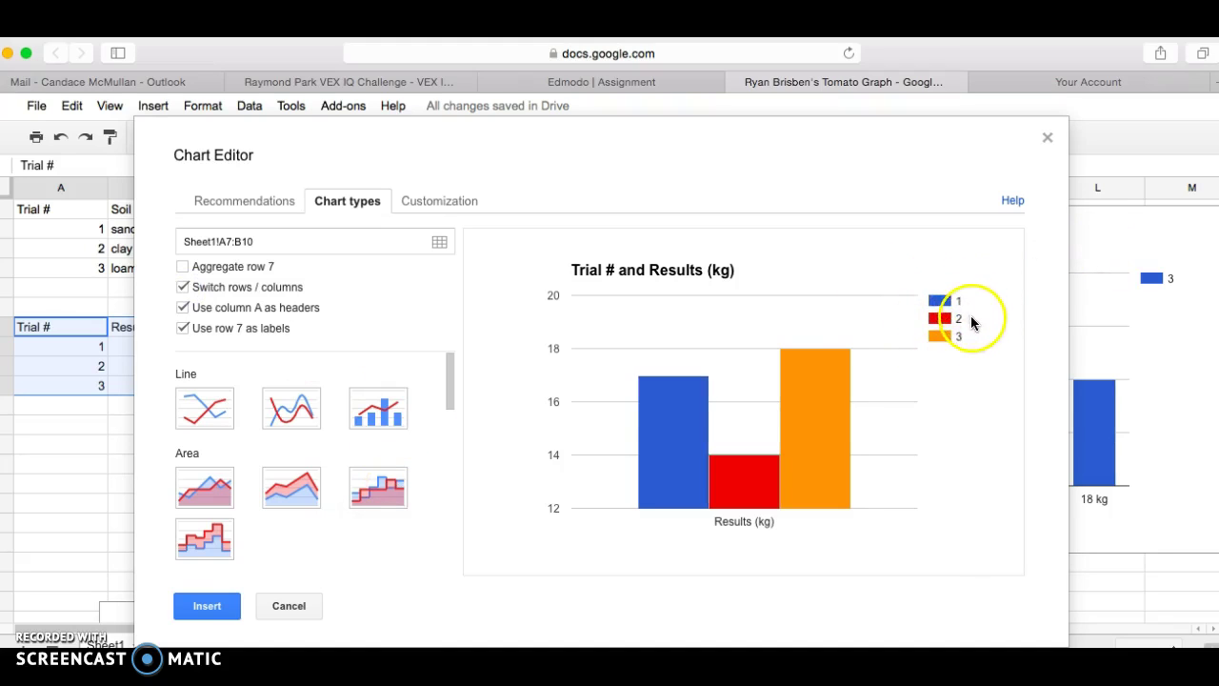
pyautogui.moveTo(677, 436)
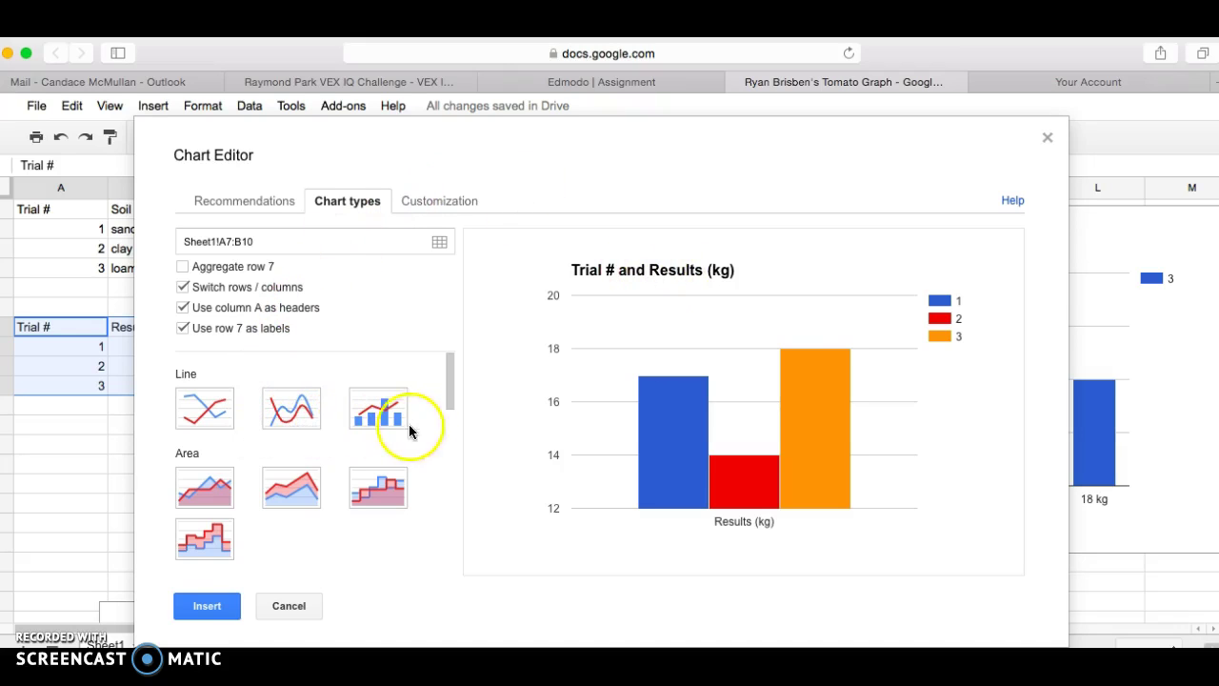
pyautogui.moveTo(458, 398); pyautogui.dragTo(453, 457)
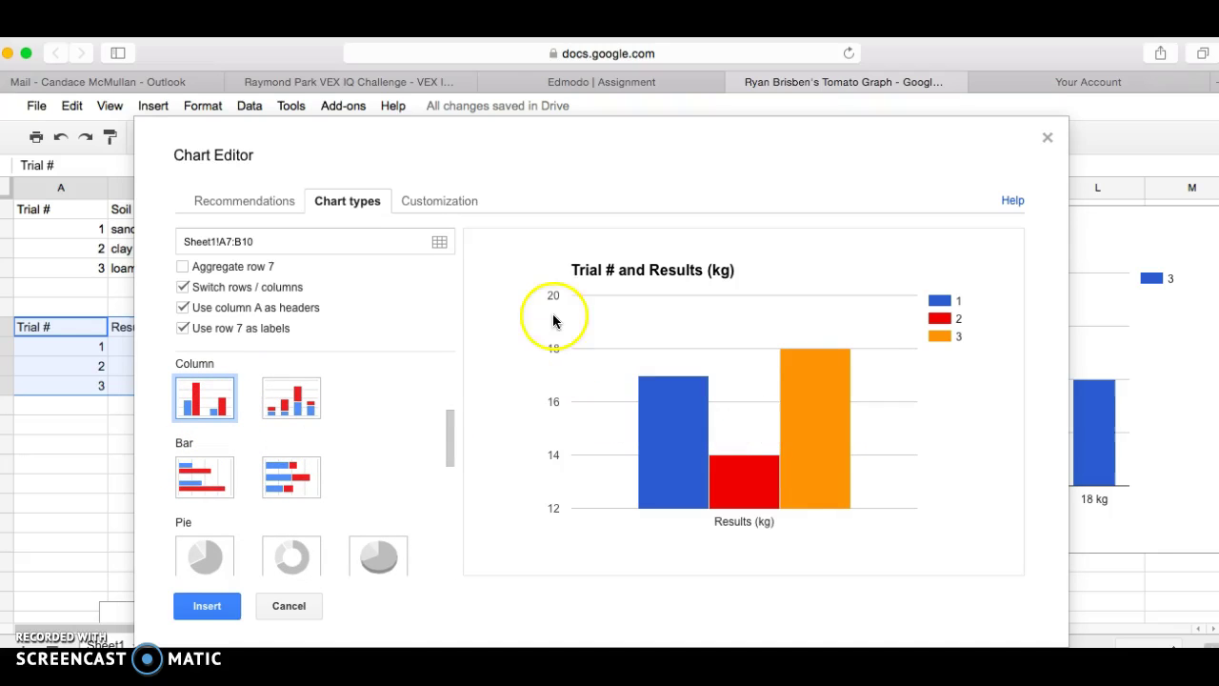
# Step: Replace the chart title with 'Tomato Yield (kg)' in the Customization settings
pyautogui.click(443, 203)
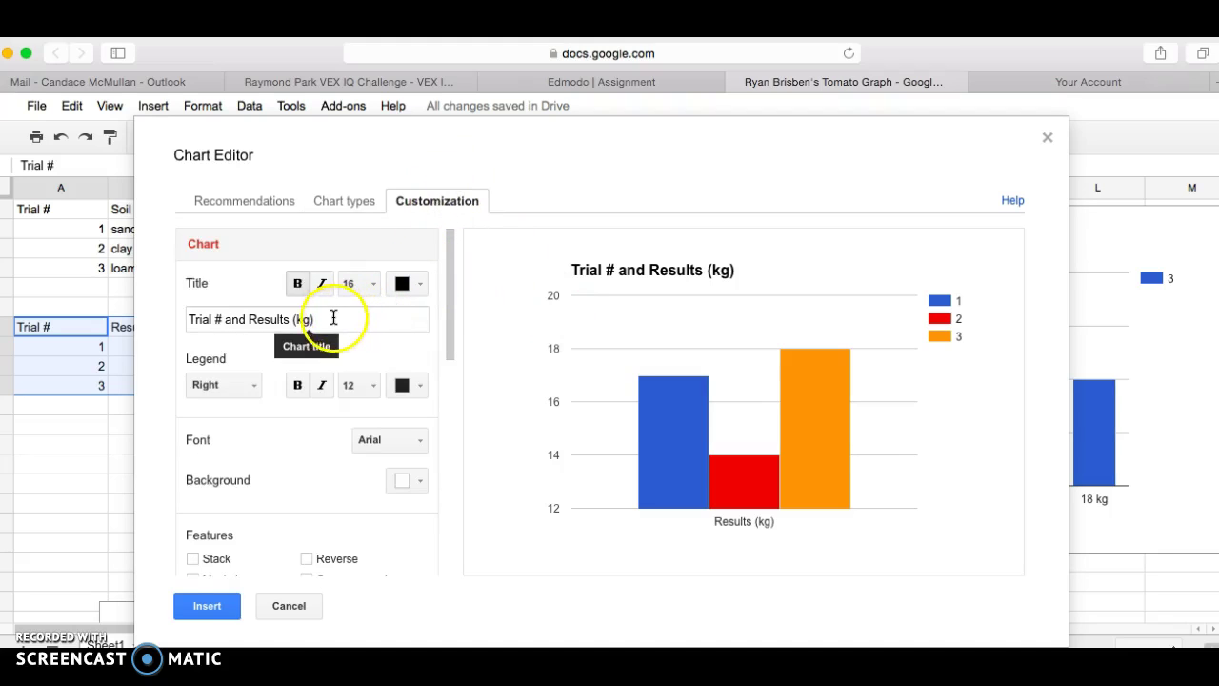
pyautogui.moveTo(330, 320); pyautogui.dragTo(109, 312)
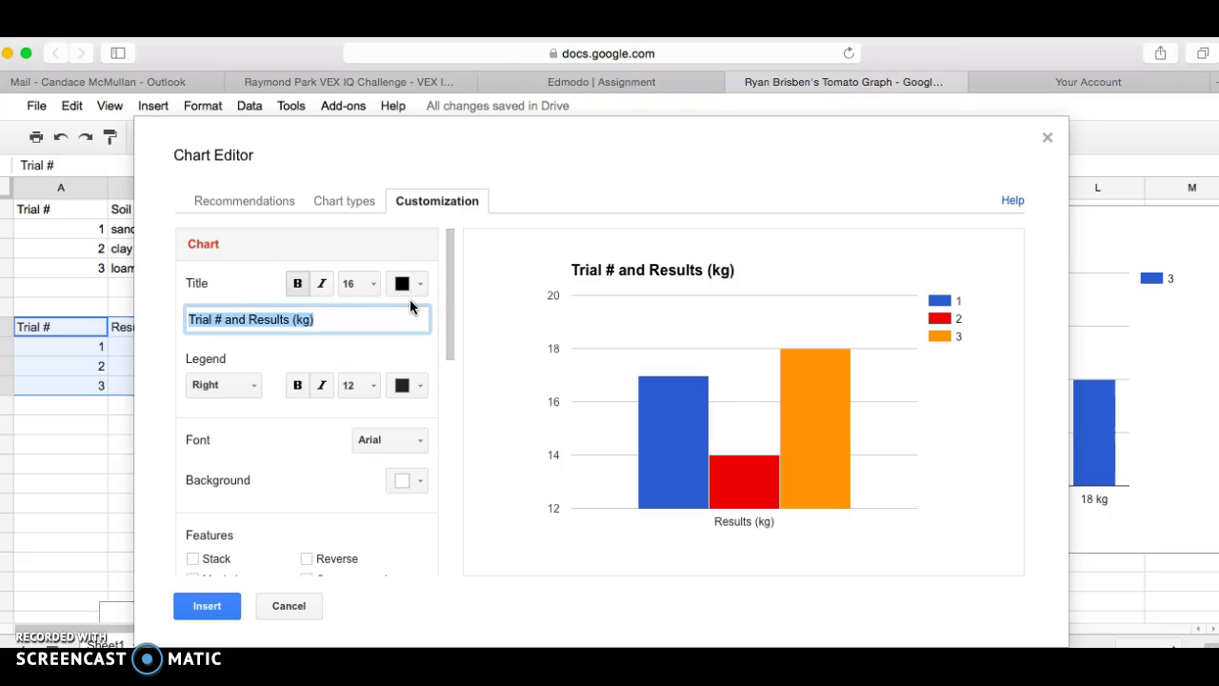
pyautogui.write('Tomat')
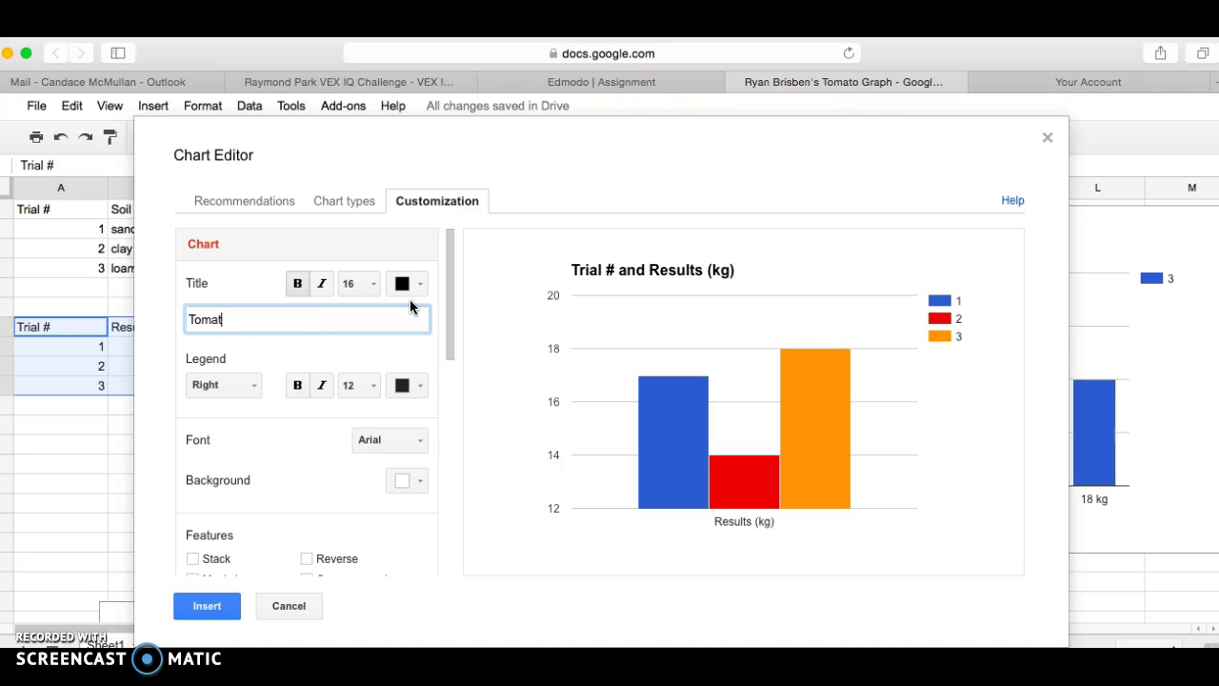
pyautogui.write('o Yield (kgg')
pyautogui.press('BackSpace')
pyautogui.write(')')
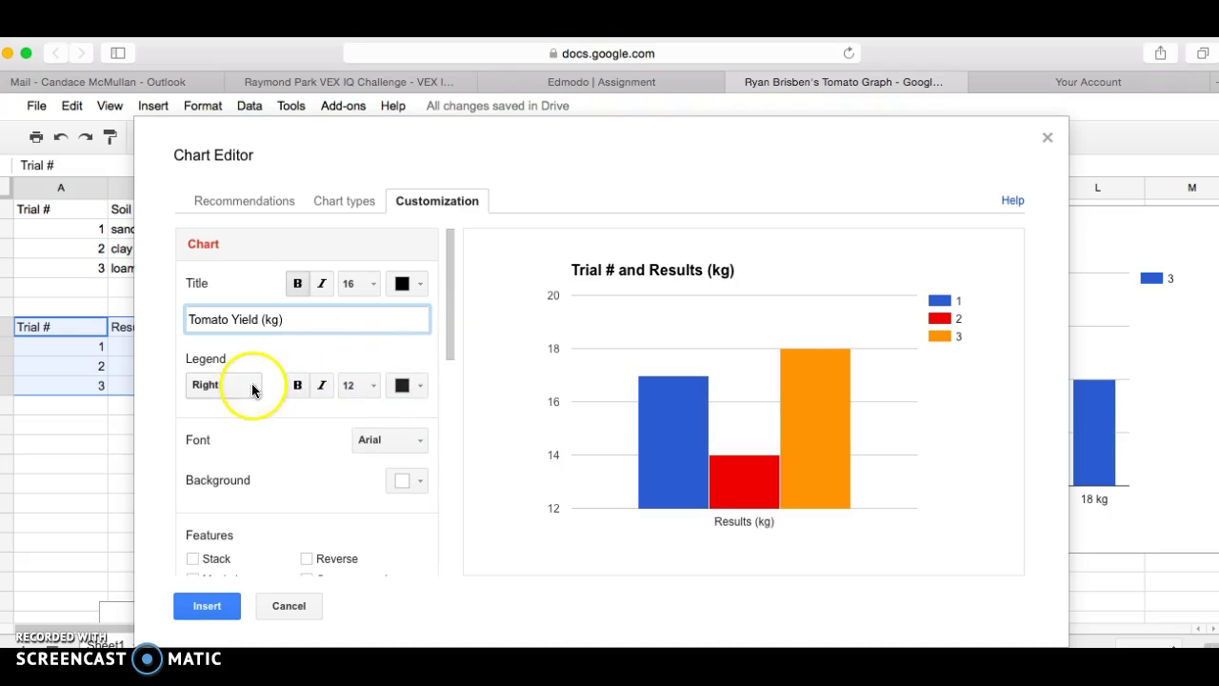
pyautogui.moveTo(451, 312); pyautogui.dragTo(451, 345)
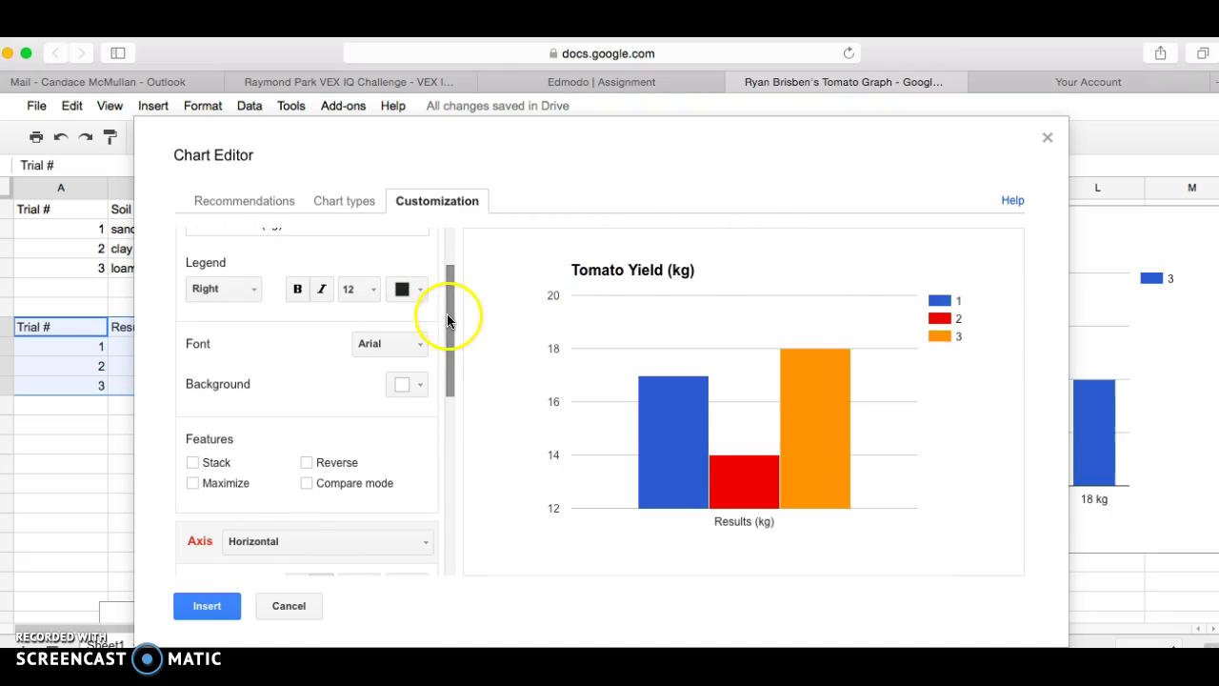
pyautogui.moveTo(447, 317); pyautogui.dragTo(454, 406)
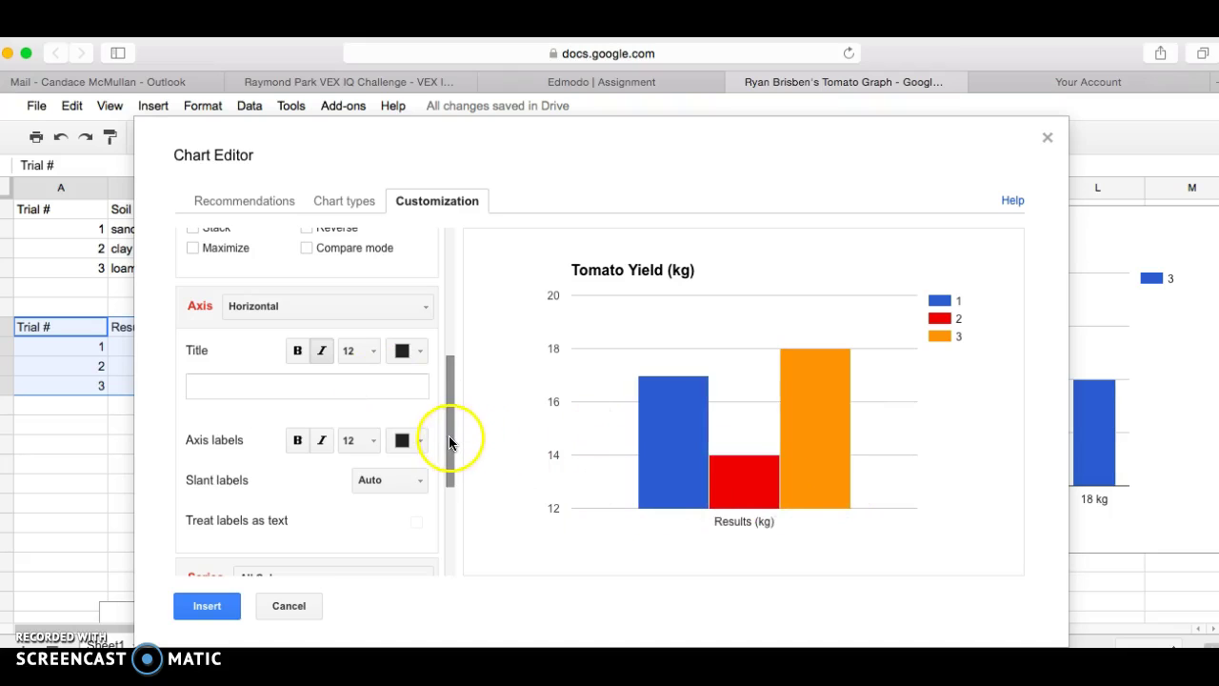
# Step: Enter 'Trials 1, 2 & 3' as the horizontal axis title
pyautogui.moveTo(451, 443)
pyautogui.mouseDown()
pyautogui.moveTo(448, 467)
pyautogui.moveTo(452, 440)
pyautogui.mouseUp()
pyautogui.click(384, 379)
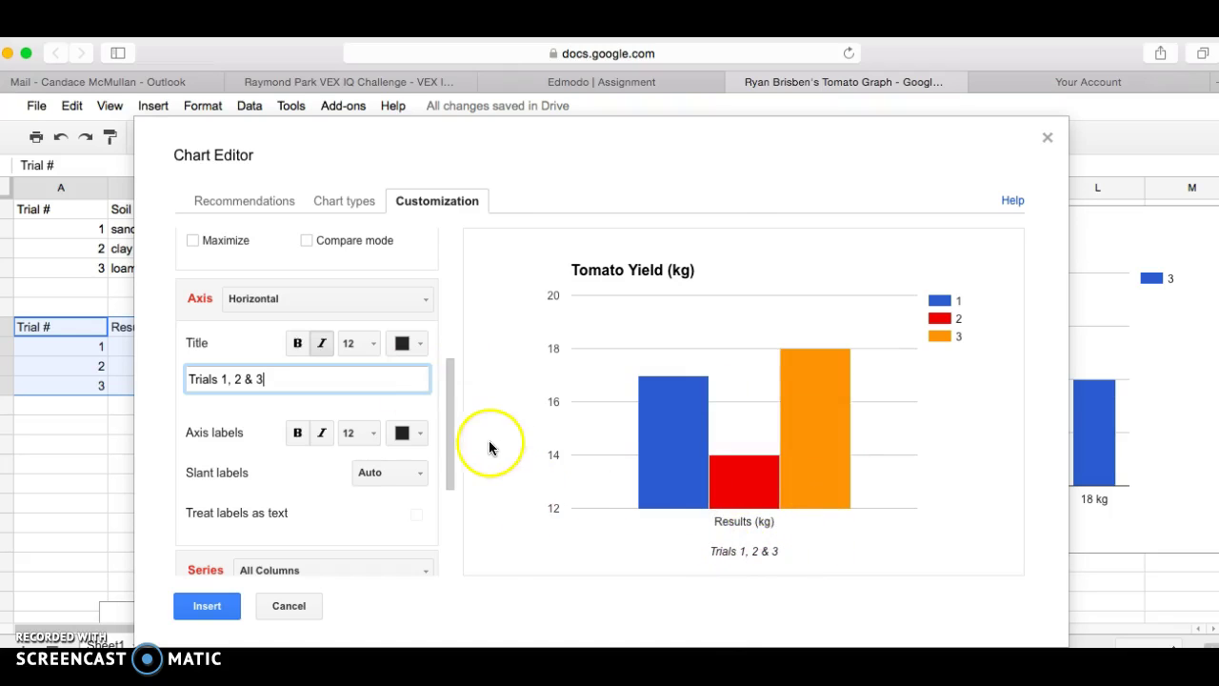
pyautogui.moveTo(450, 438); pyautogui.dragTo(446, 476)
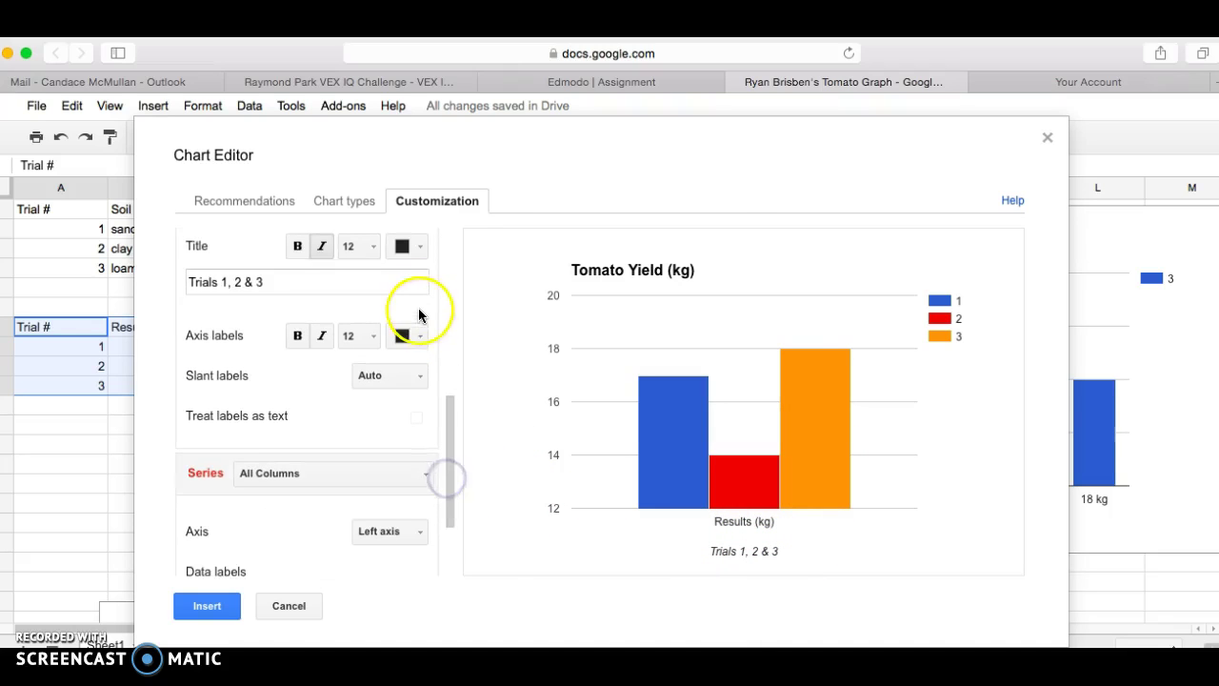
pyautogui.moveTo(446, 408); pyautogui.dragTo(451, 371)
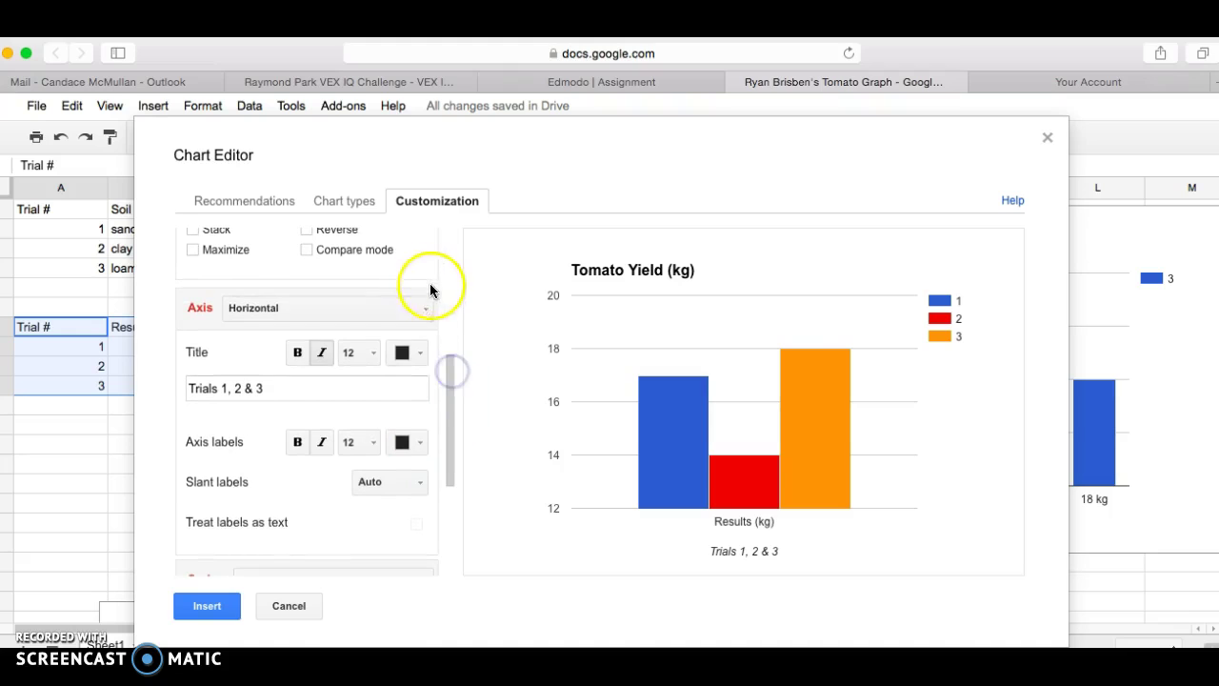
# Step: Switch the axis setting to Left vertical and title it 'Results (kg)'
pyautogui.click(424, 307)
pyautogui.click(398, 359)
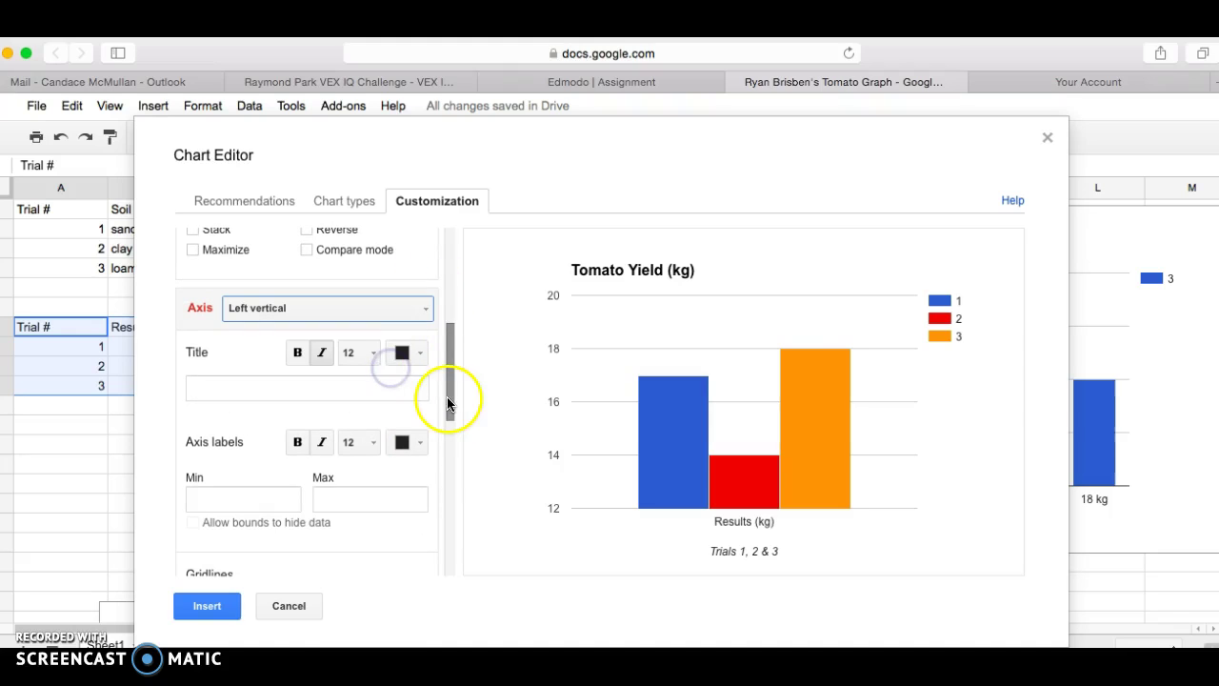
pyautogui.click(402, 381)
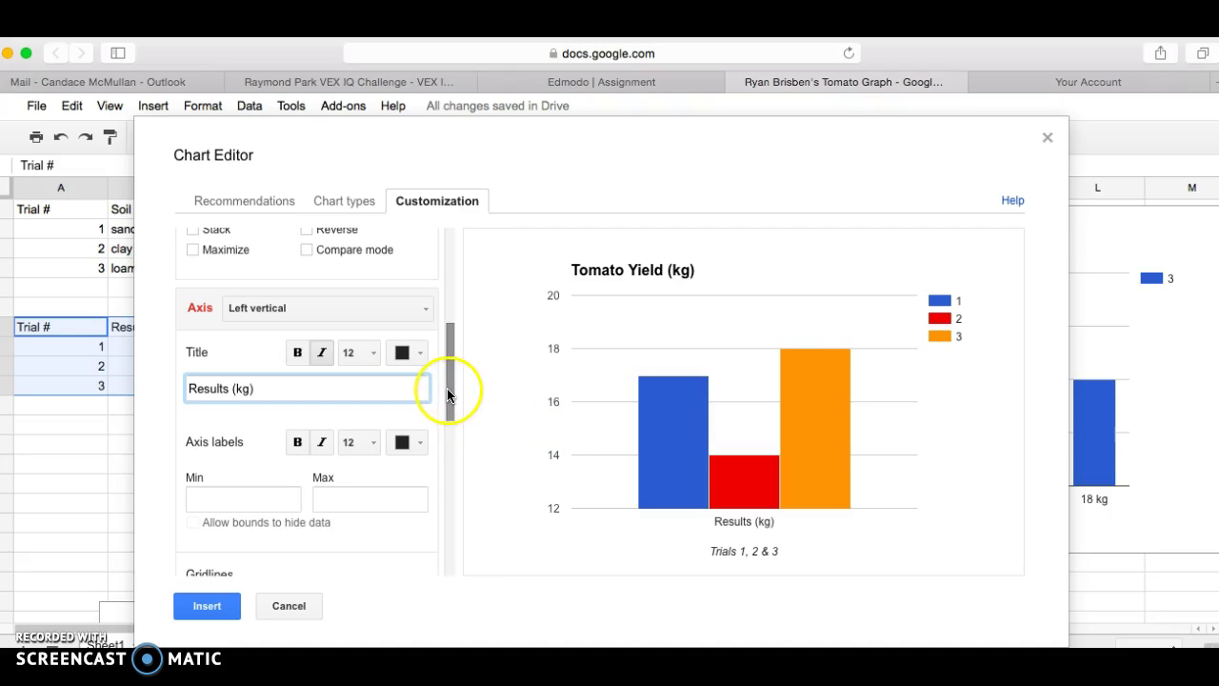
pyautogui.moveTo(447, 388); pyautogui.dragTo(453, 447)
pyautogui.moveTo(831, 438)
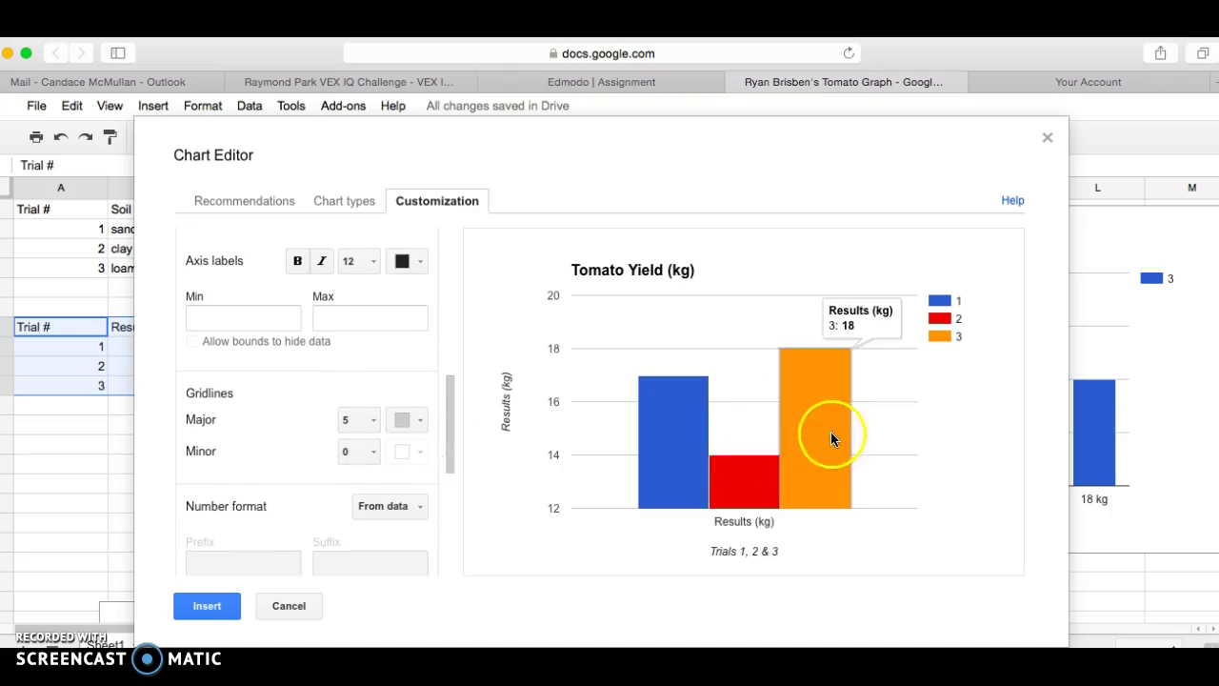
pyautogui.moveTo(449, 444); pyautogui.dragTo(447, 558)
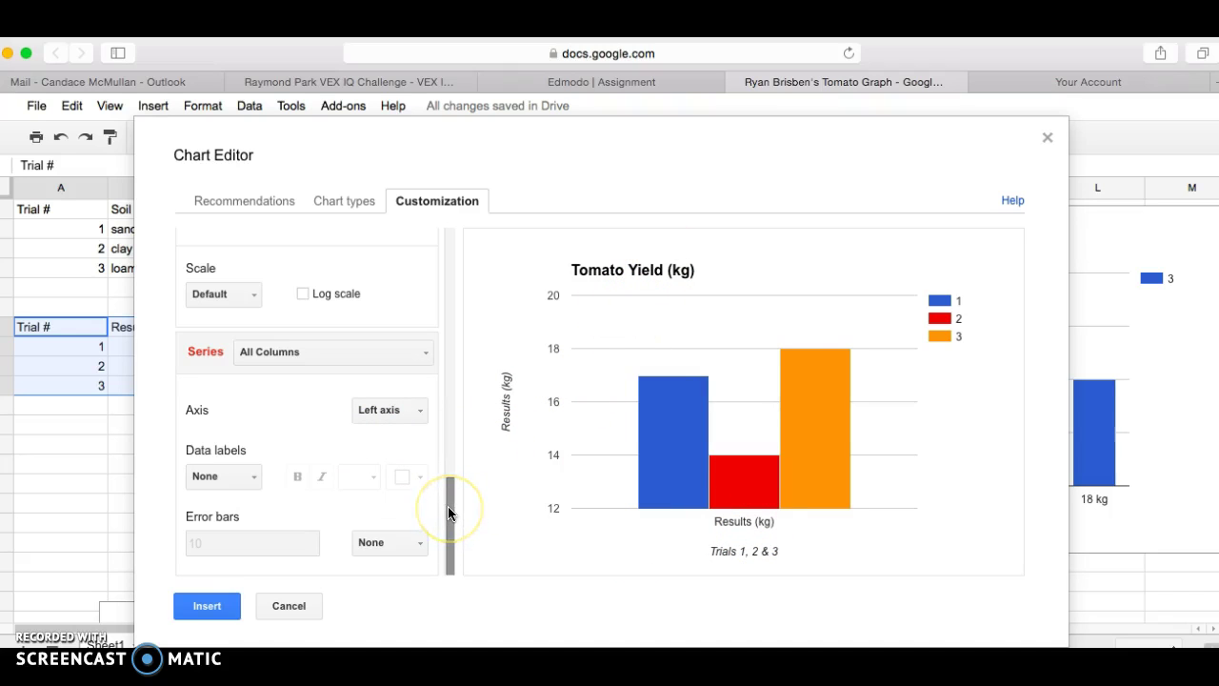
pyautogui.moveTo(447, 505); pyautogui.dragTo(449, 239)
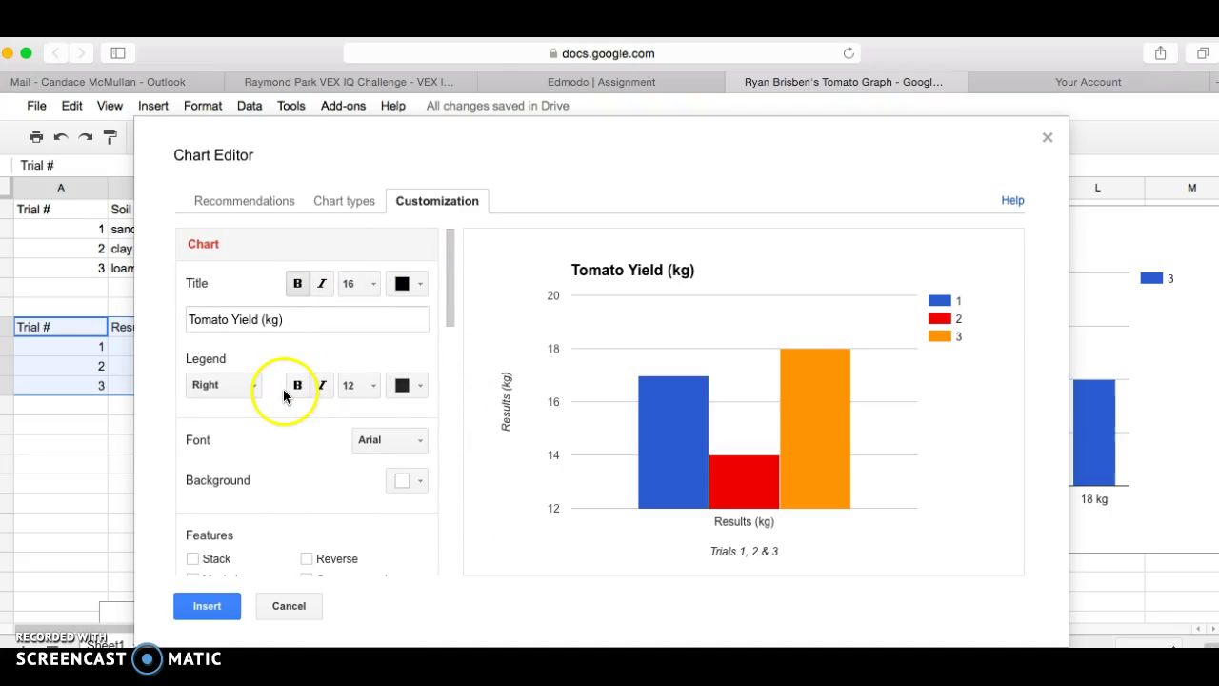
pyautogui.click(448, 320)
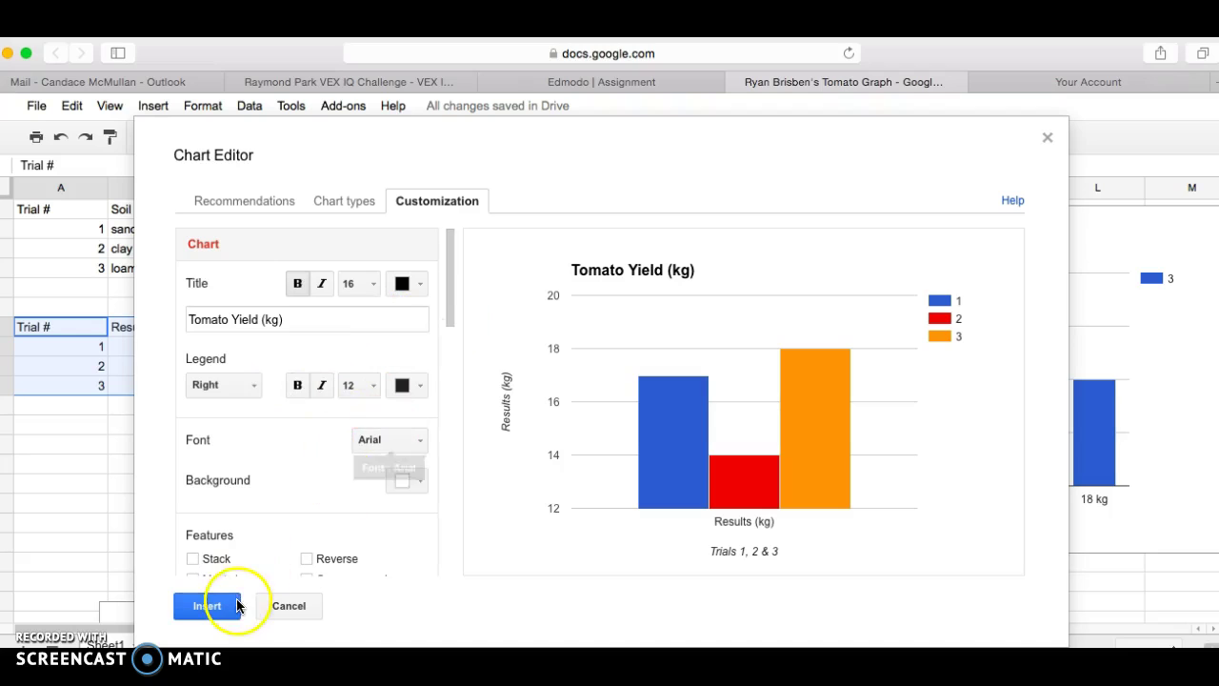
pyautogui.scroll(-10, 372, 367)
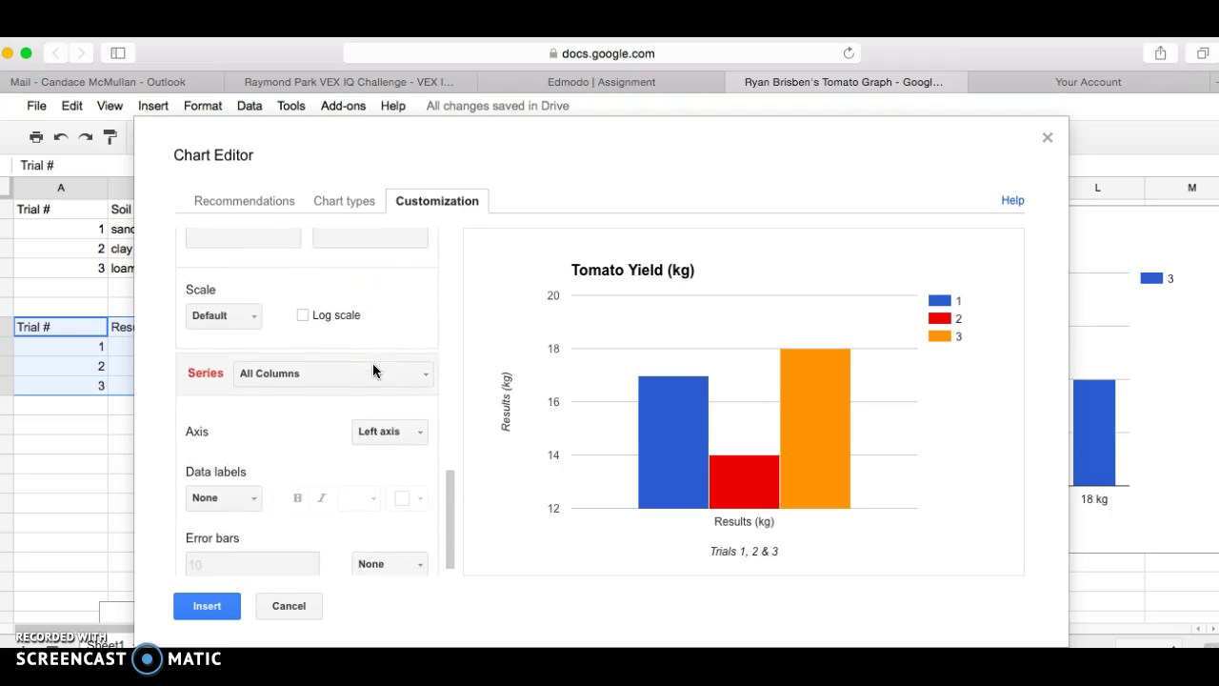
pyautogui.click(214, 610)
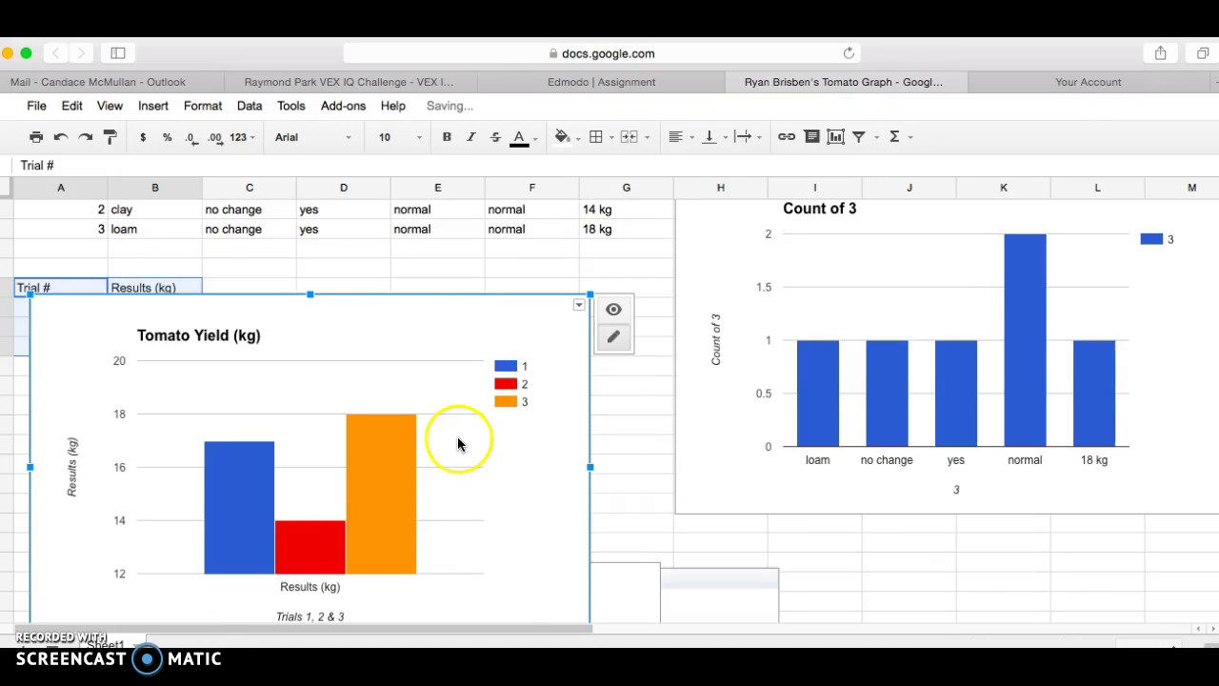
pyautogui.scroll(-3, 457, 444)
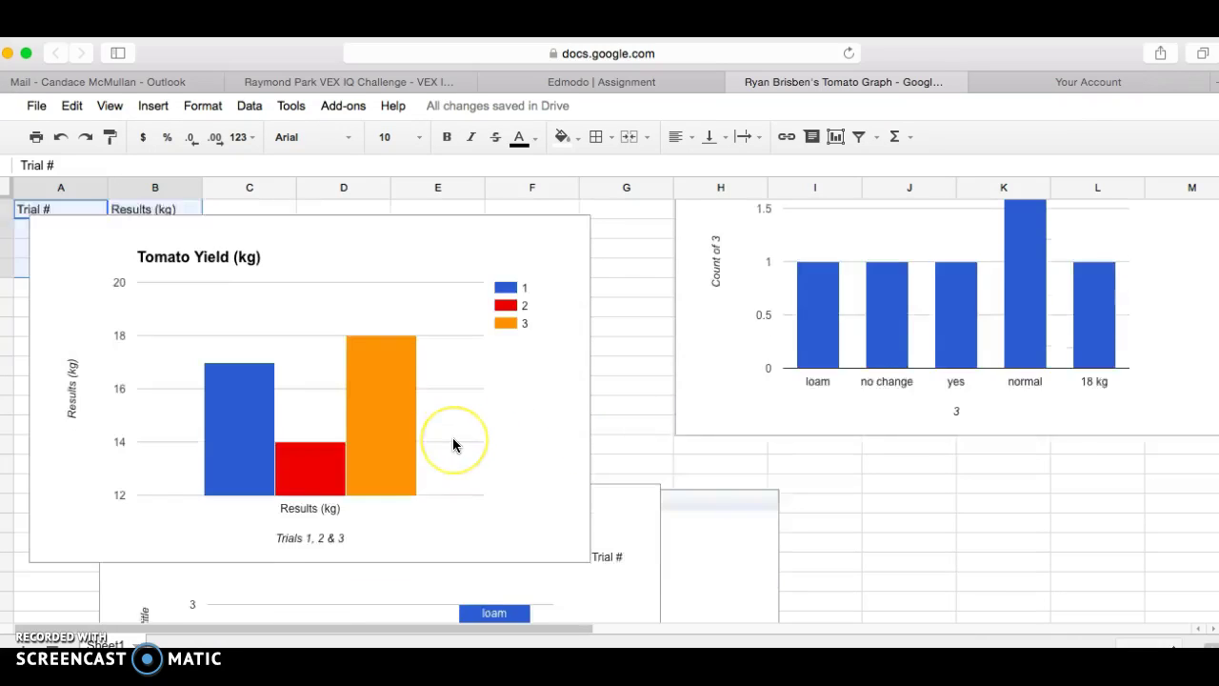
pyautogui.click(573, 262)
pyautogui.click(614, 279)
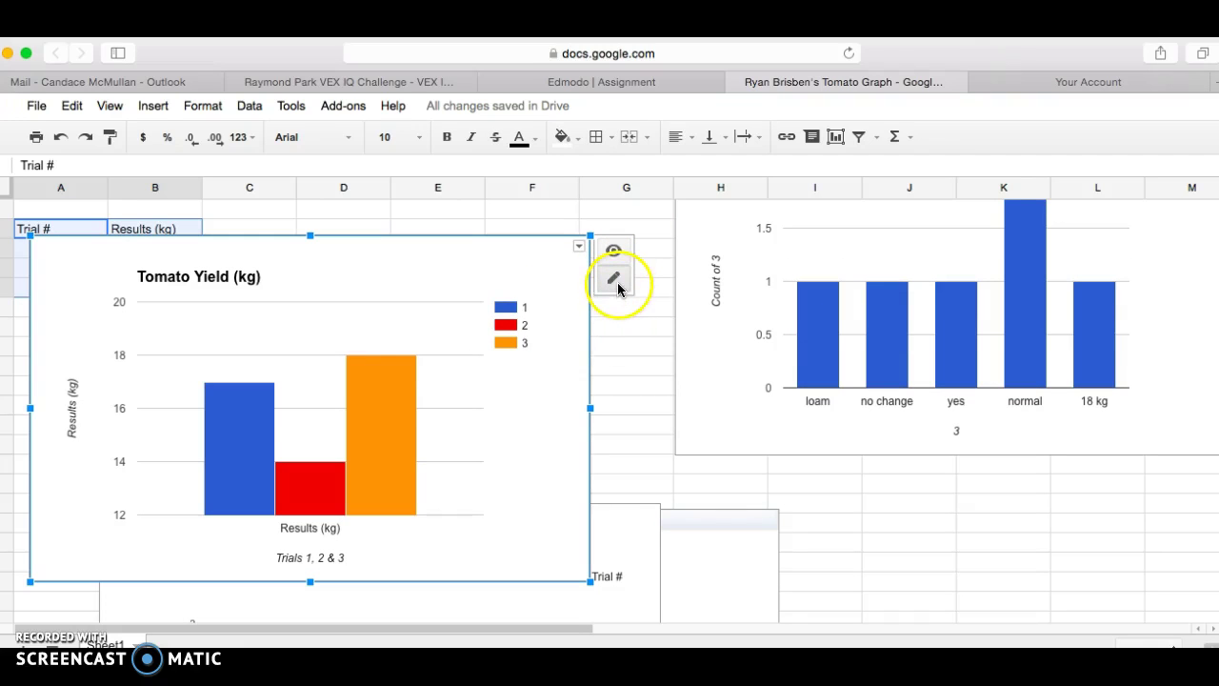
pyautogui.click(617, 284)
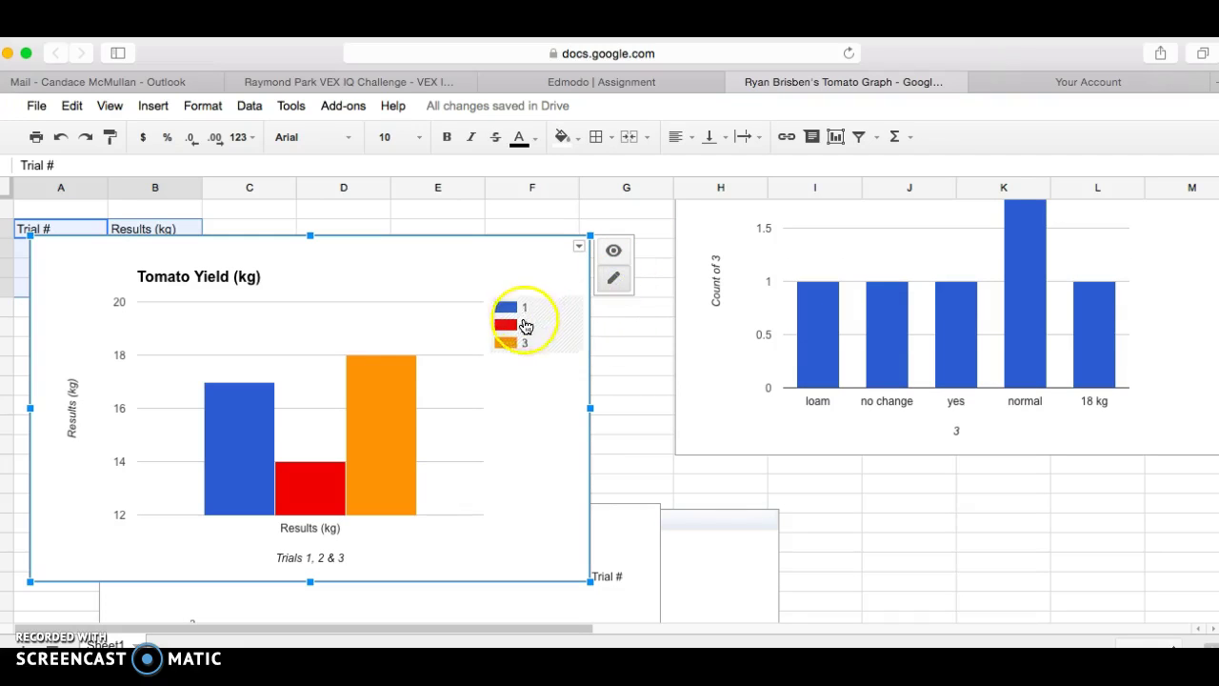
pyautogui.click(315, 535)
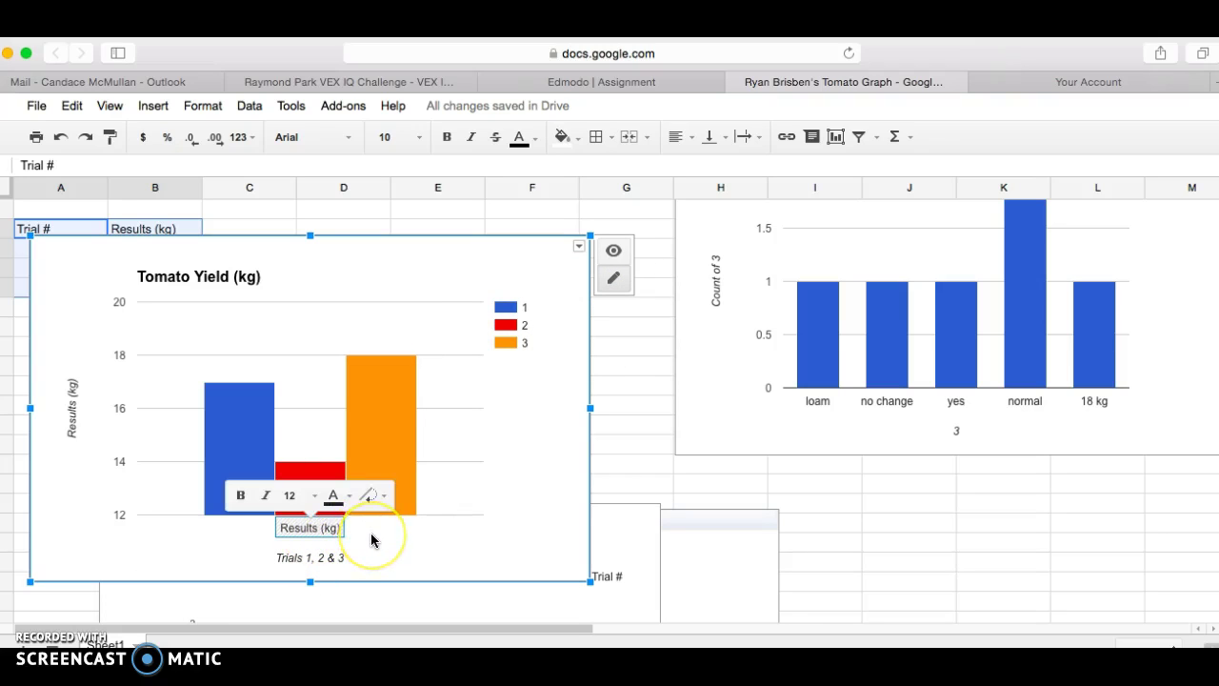
pyautogui.press('Delete')
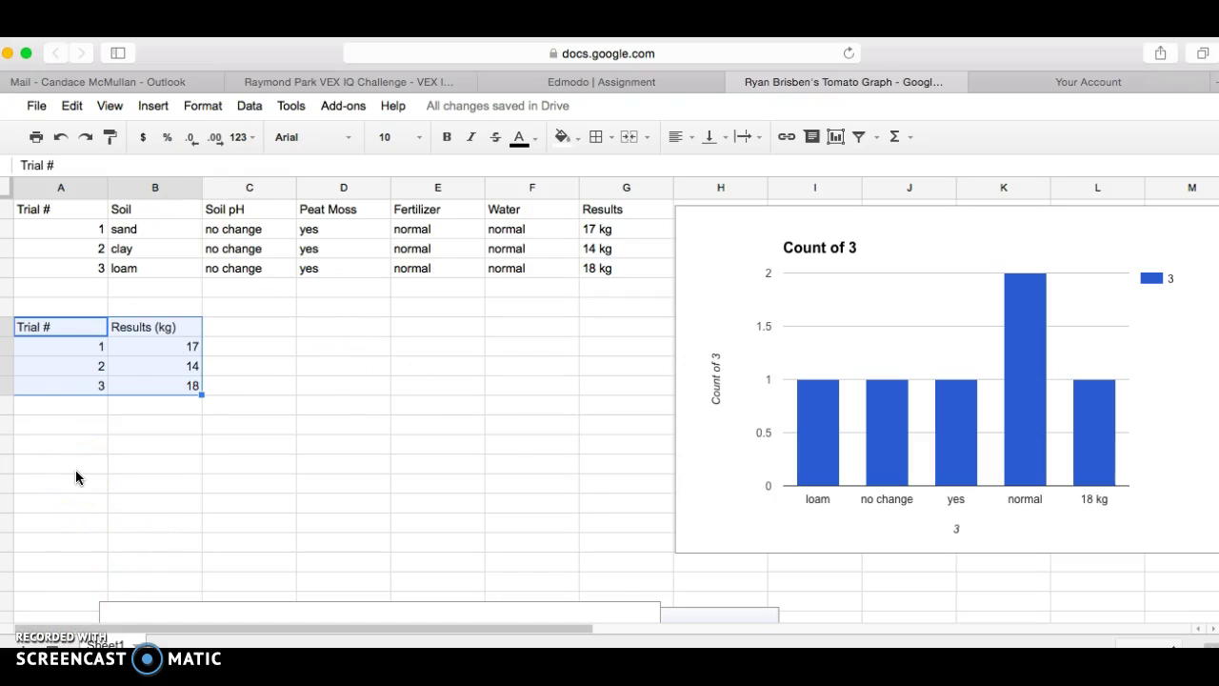
pyautogui.hotkey('ctrl', 'z')
# Step: Make the Results (kg) label under the Tomato Yield bars white, then select the D7:G8 trial table
pyautogui.scroll(-4, 120, 468)
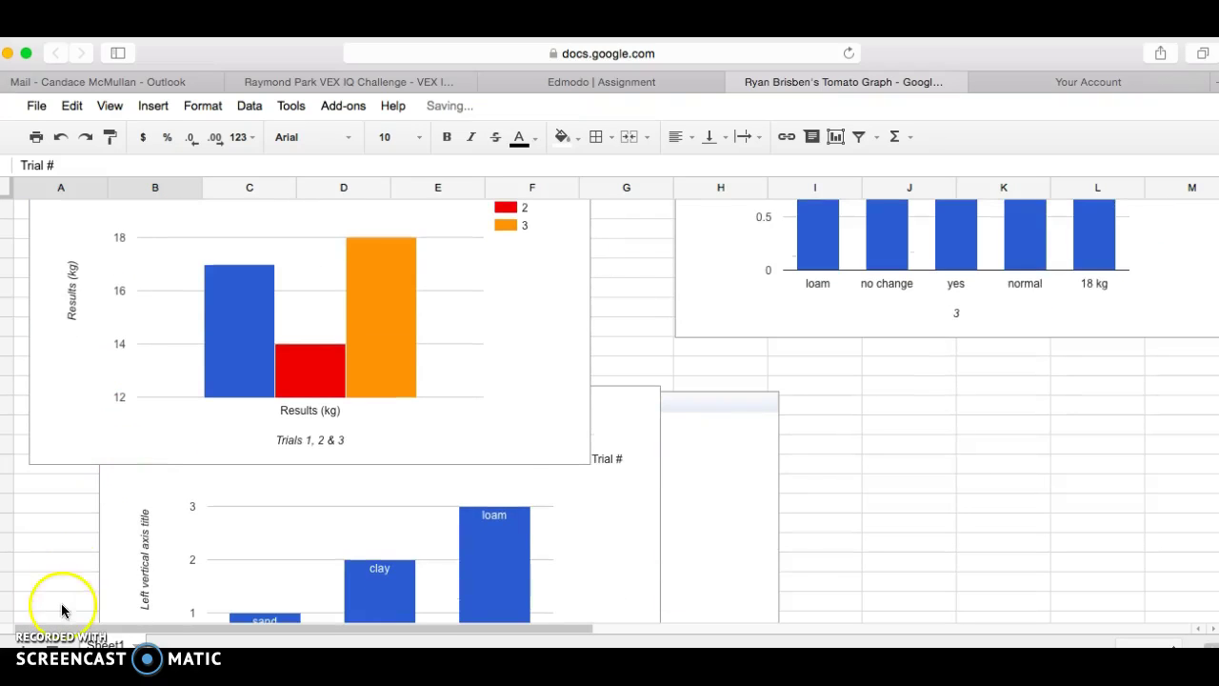
pyautogui.scroll(4, 600, 468)
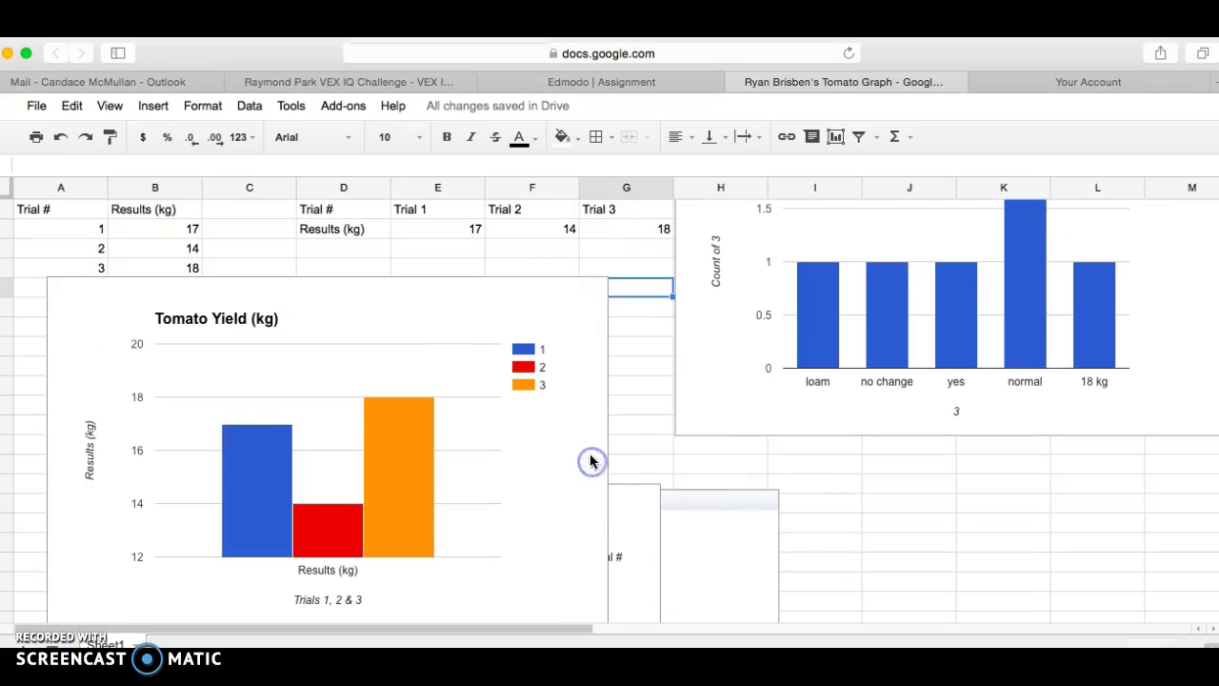
pyautogui.click(566, 441)
pyautogui.click(632, 320)
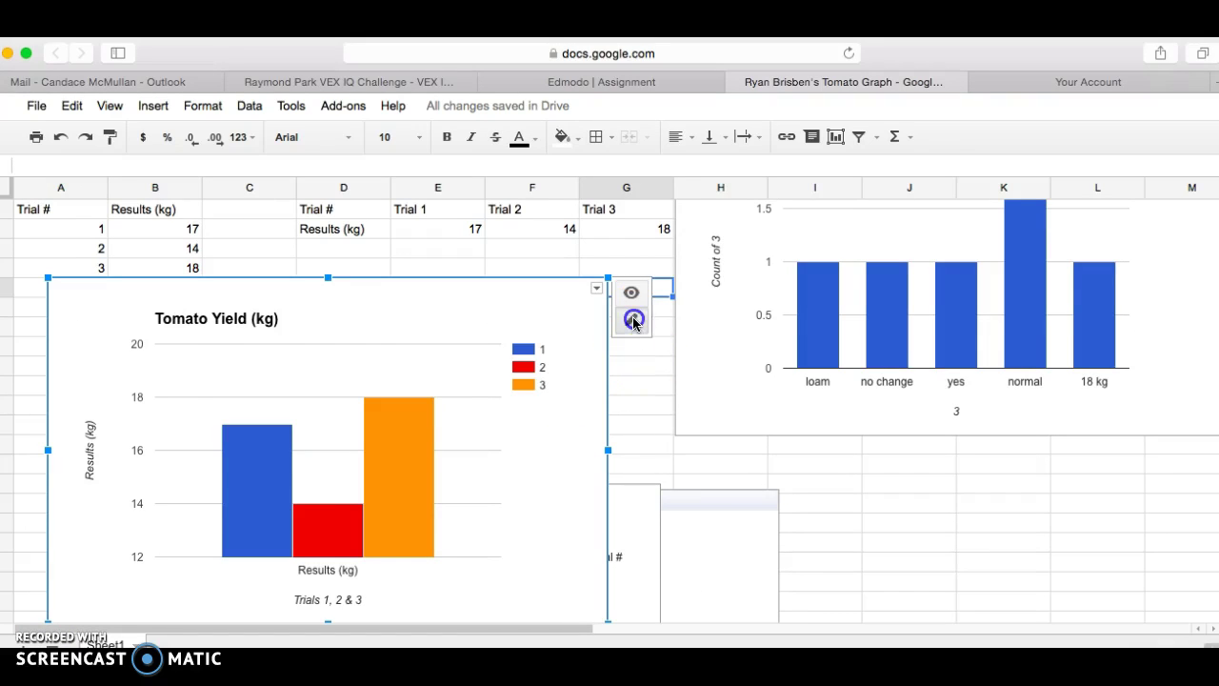
pyautogui.click(357, 572)
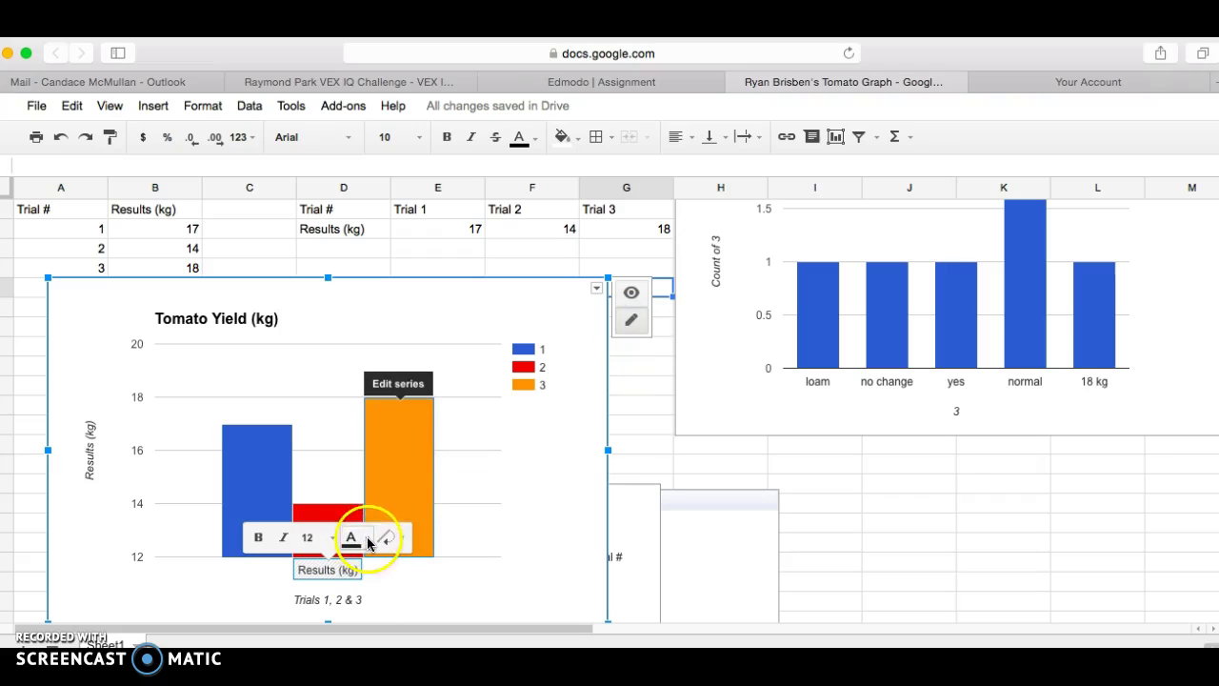
pyautogui.click(368, 542)
pyautogui.click(509, 346)
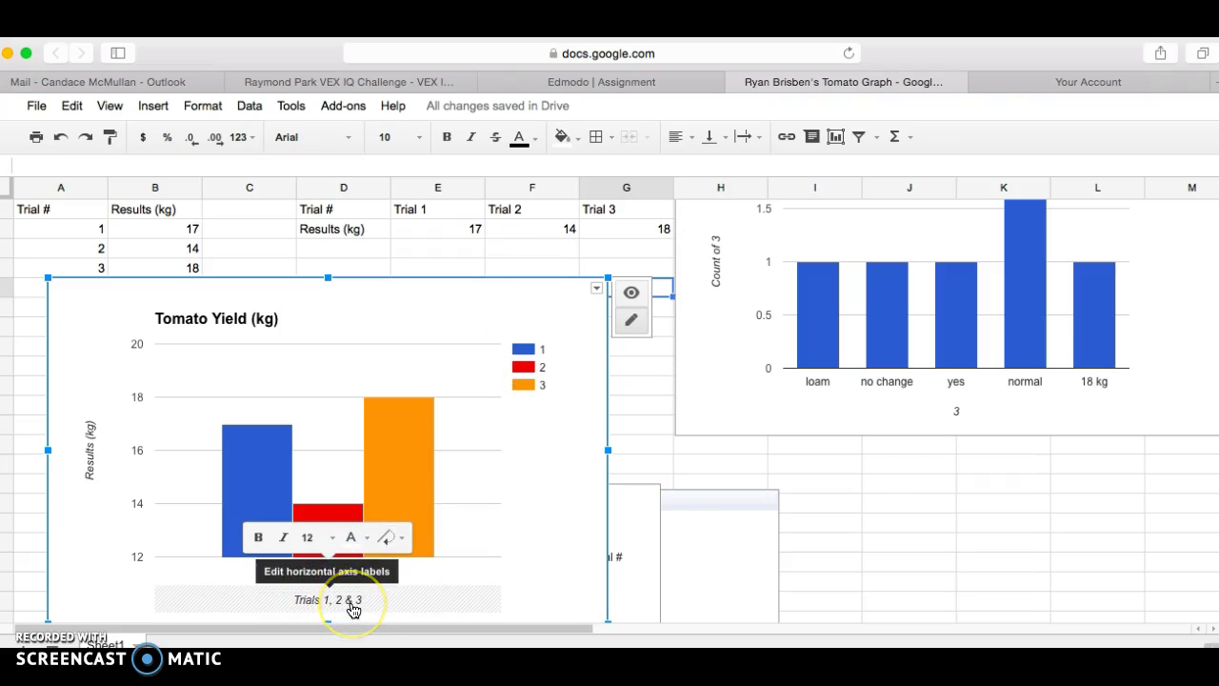
pyautogui.click(528, 551)
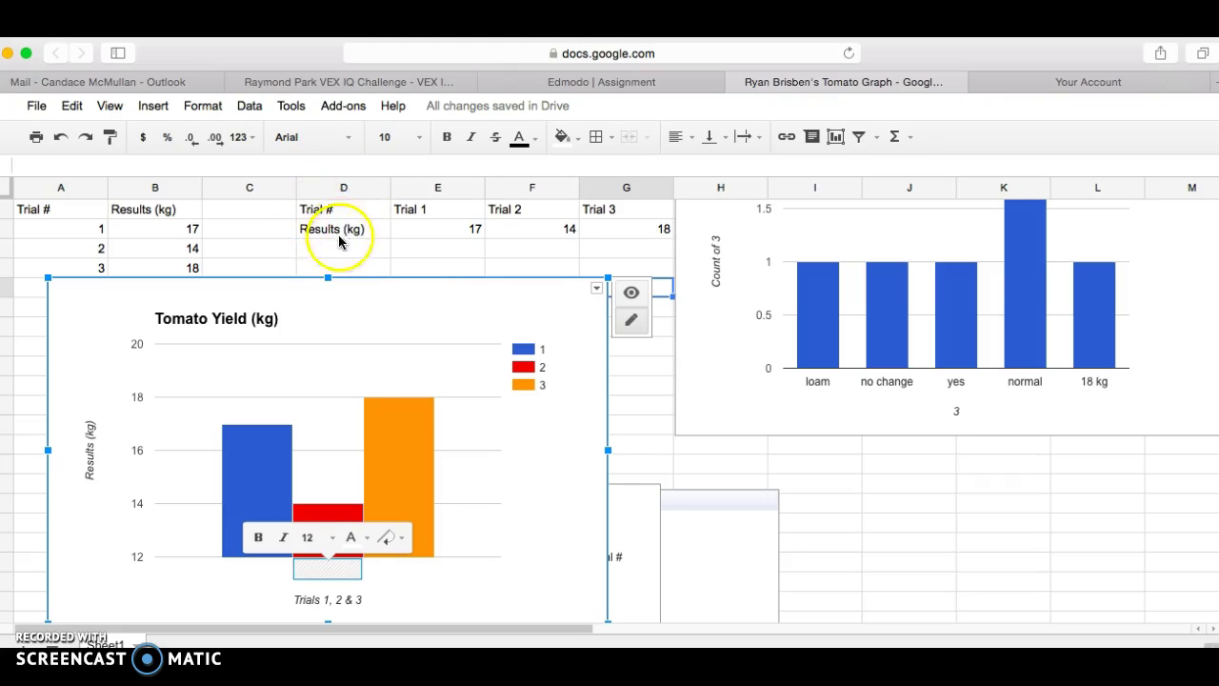
pyautogui.moveTo(304, 211); pyautogui.dragTo(640, 229)
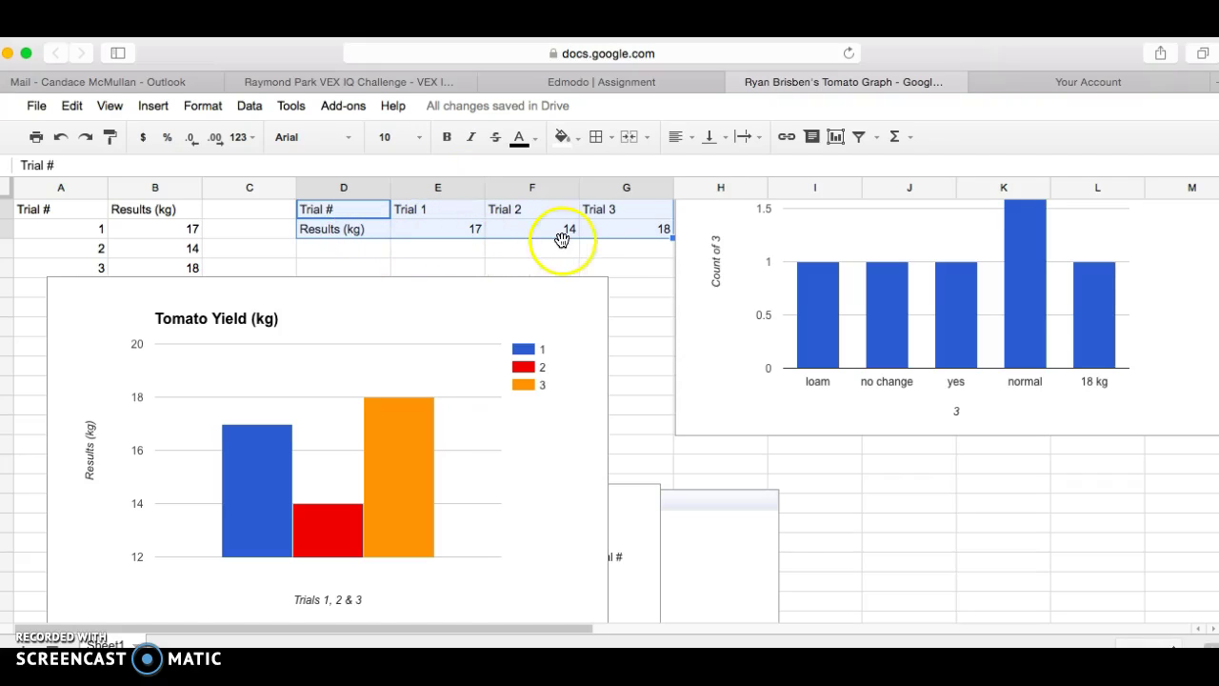
# Step: Create a column chart from D7:G8 with rows/columns switched so each trial is its own series
pyautogui.click(835, 137)
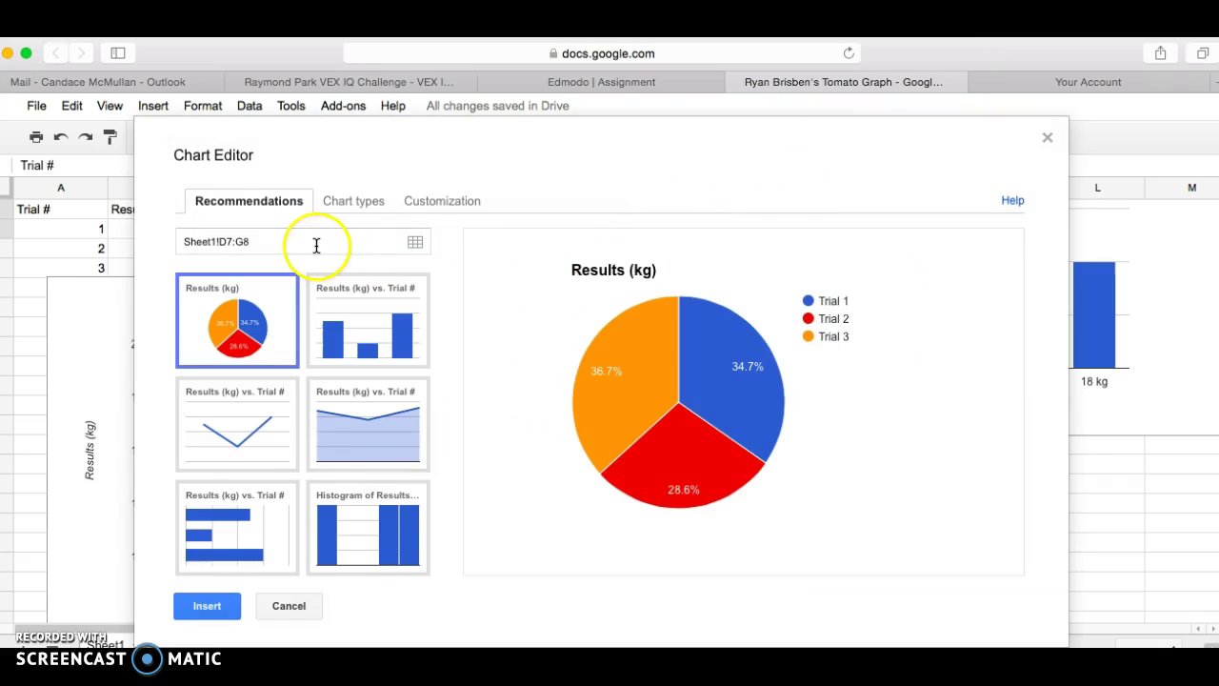
pyautogui.click(332, 314)
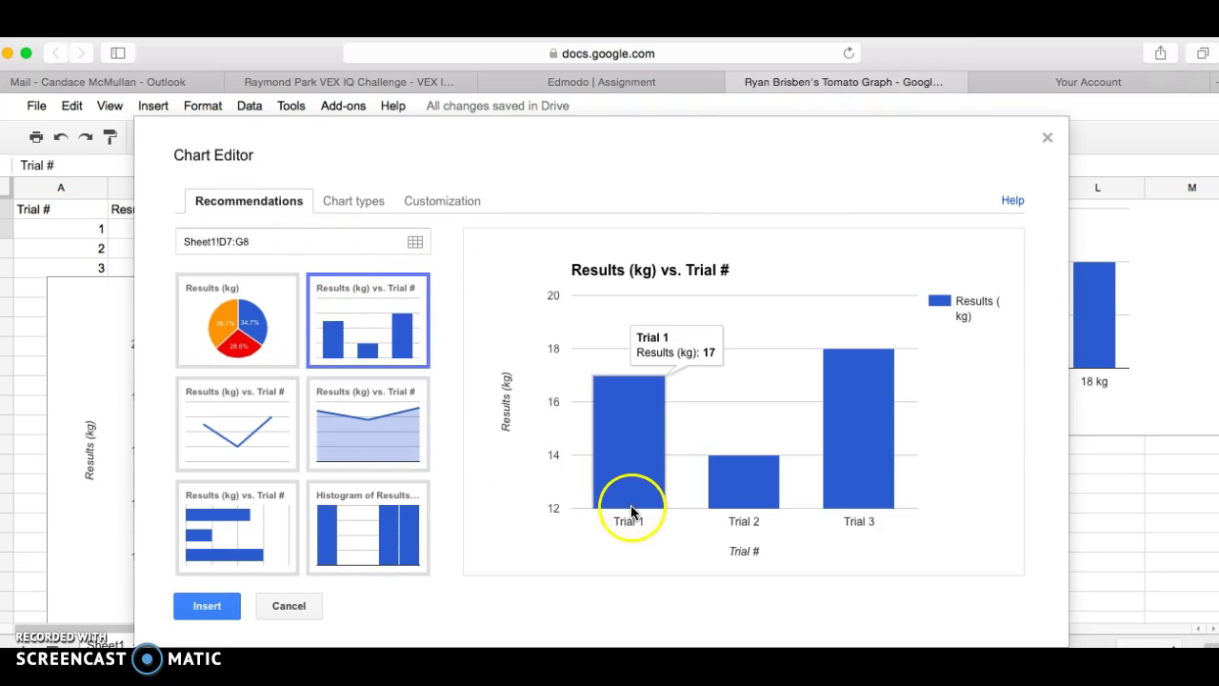
pyautogui.moveTo(745, 503)
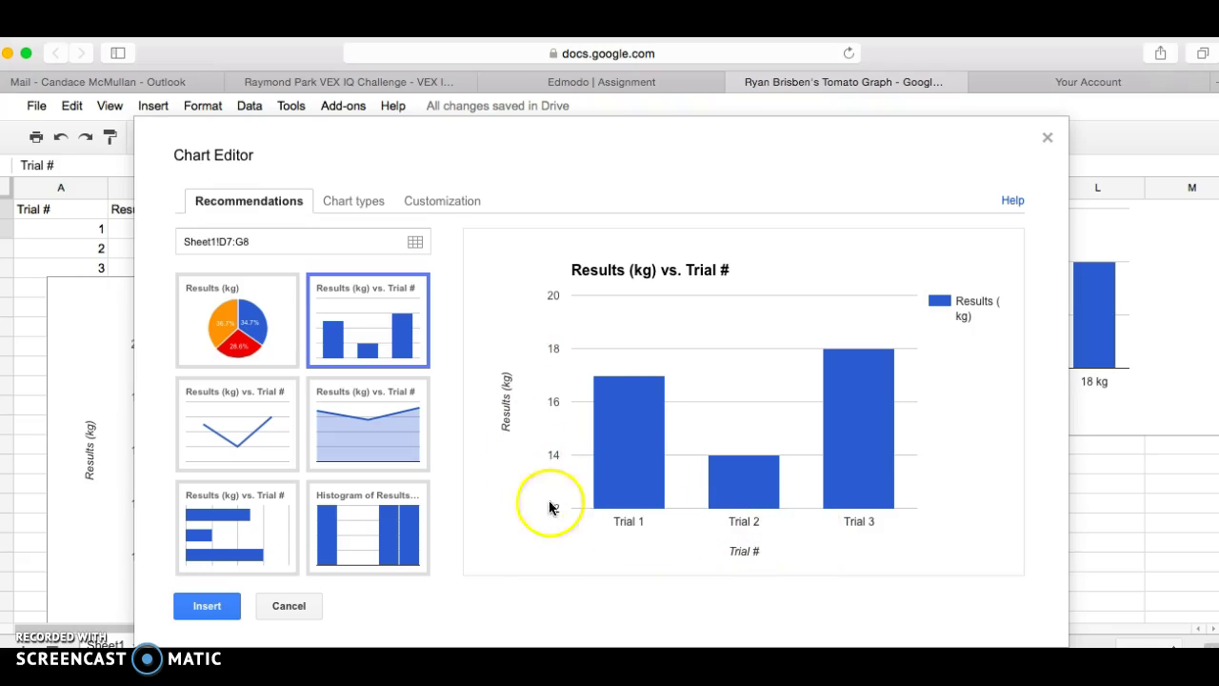
pyautogui.moveTo(617, 390)
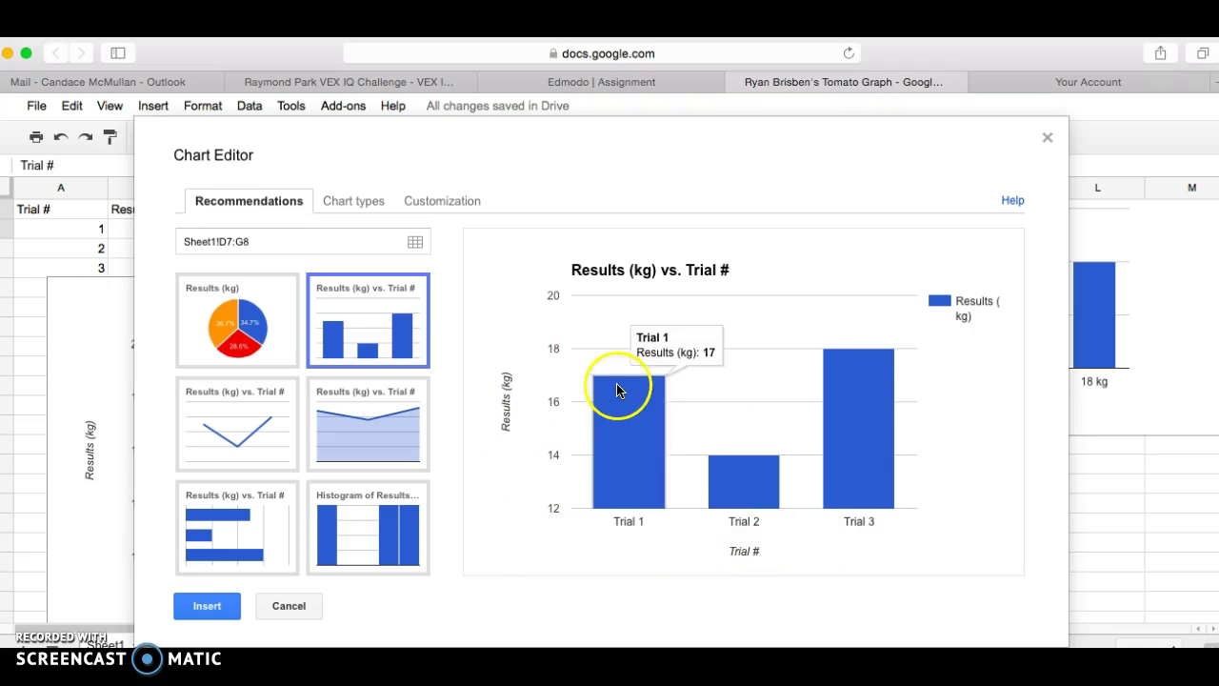
pyautogui.click(355, 202)
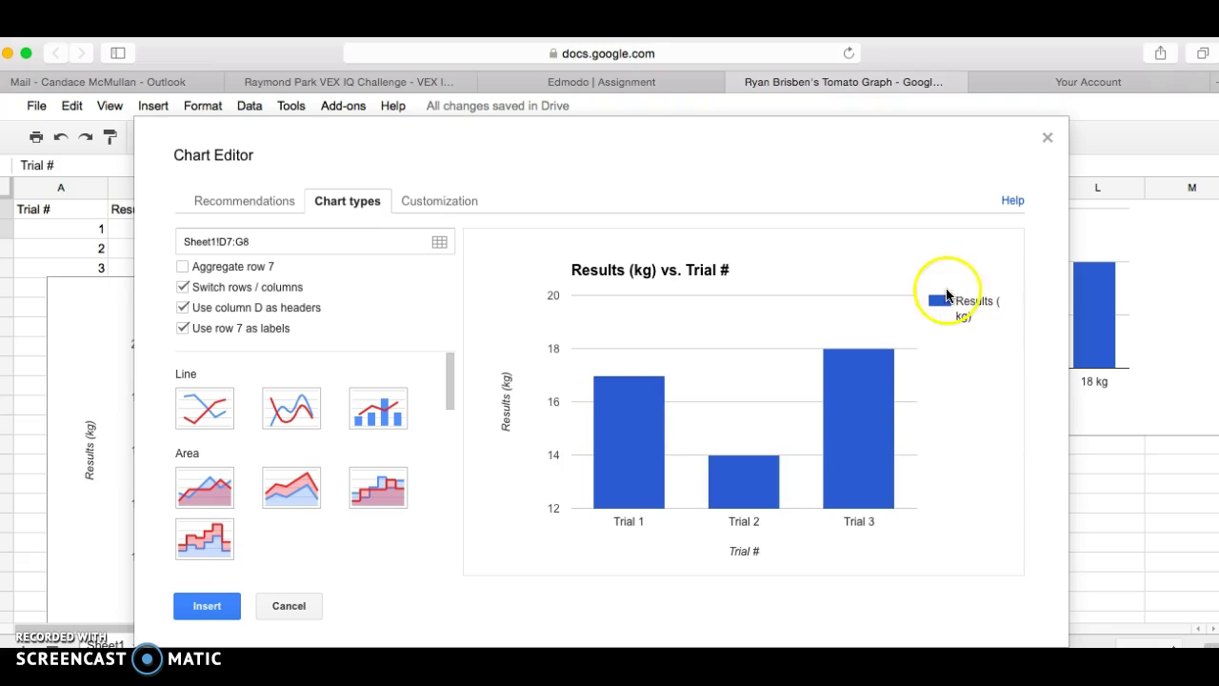
pyautogui.click(182, 287)
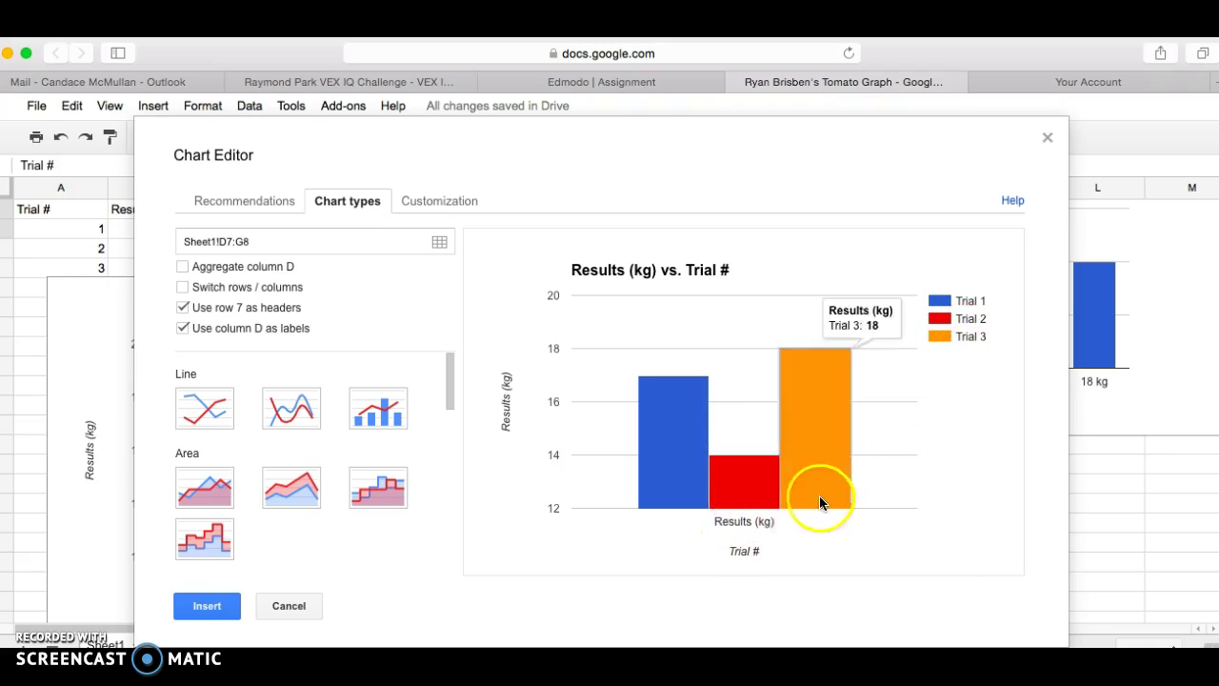
pyautogui.click(441, 201)
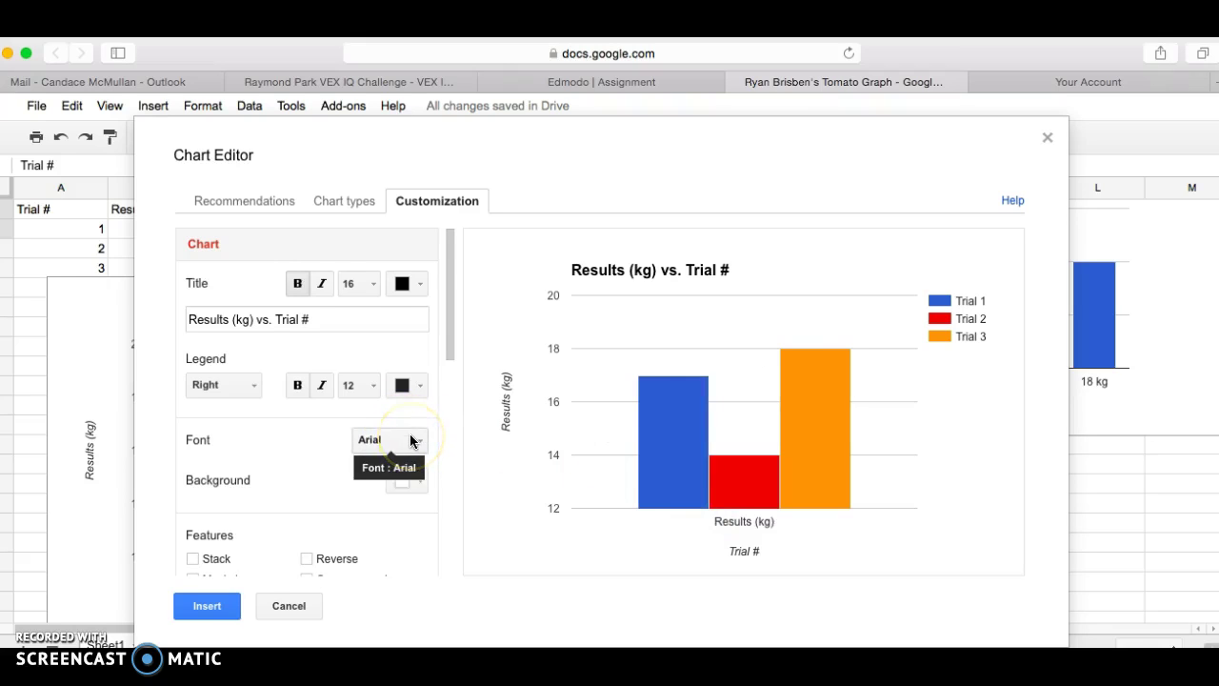
pyautogui.scroll(-1, 410, 439)
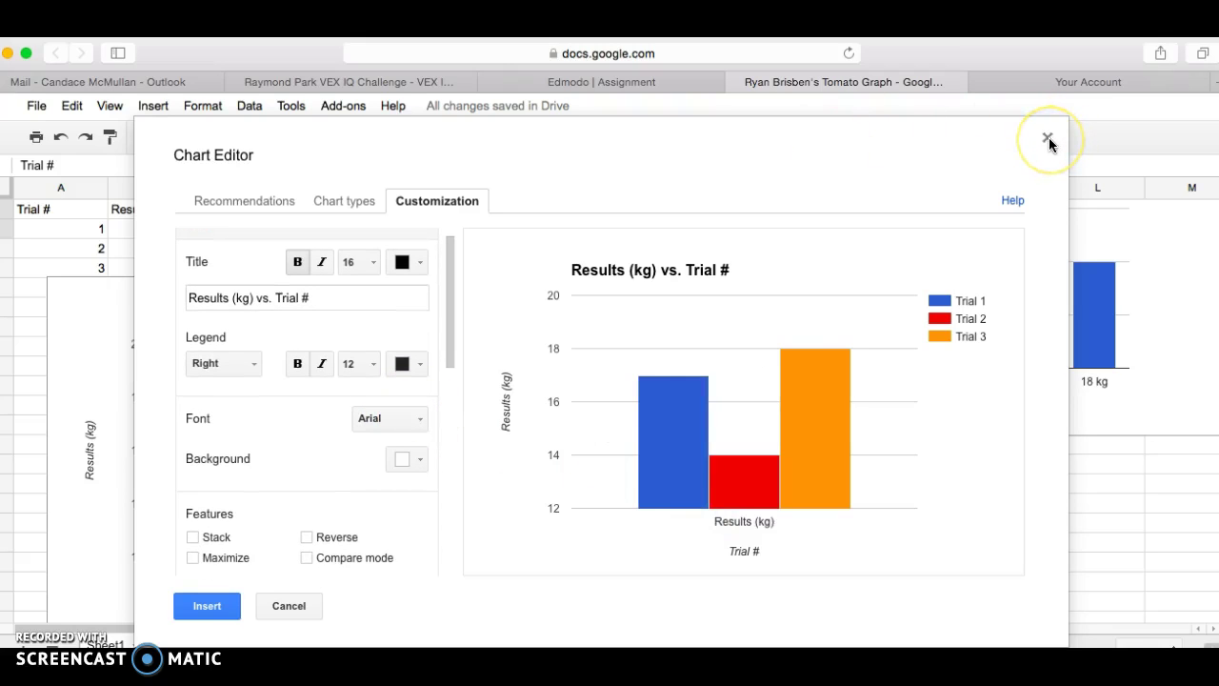
# Step: Add the 'Results (kg) vs. Trial #' chart to the sheet and drag it beneath the Count of 3 chart
pyautogui.click(219, 606)
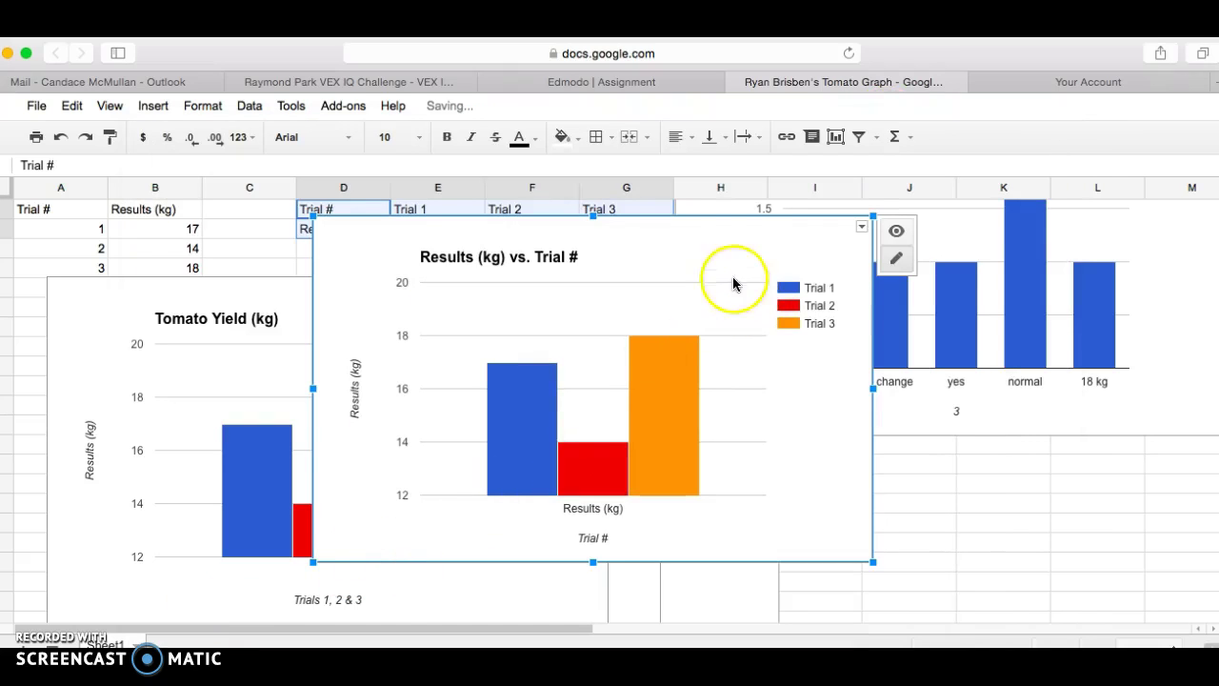
pyautogui.moveTo(721, 236); pyautogui.dragTo(1074, 458)
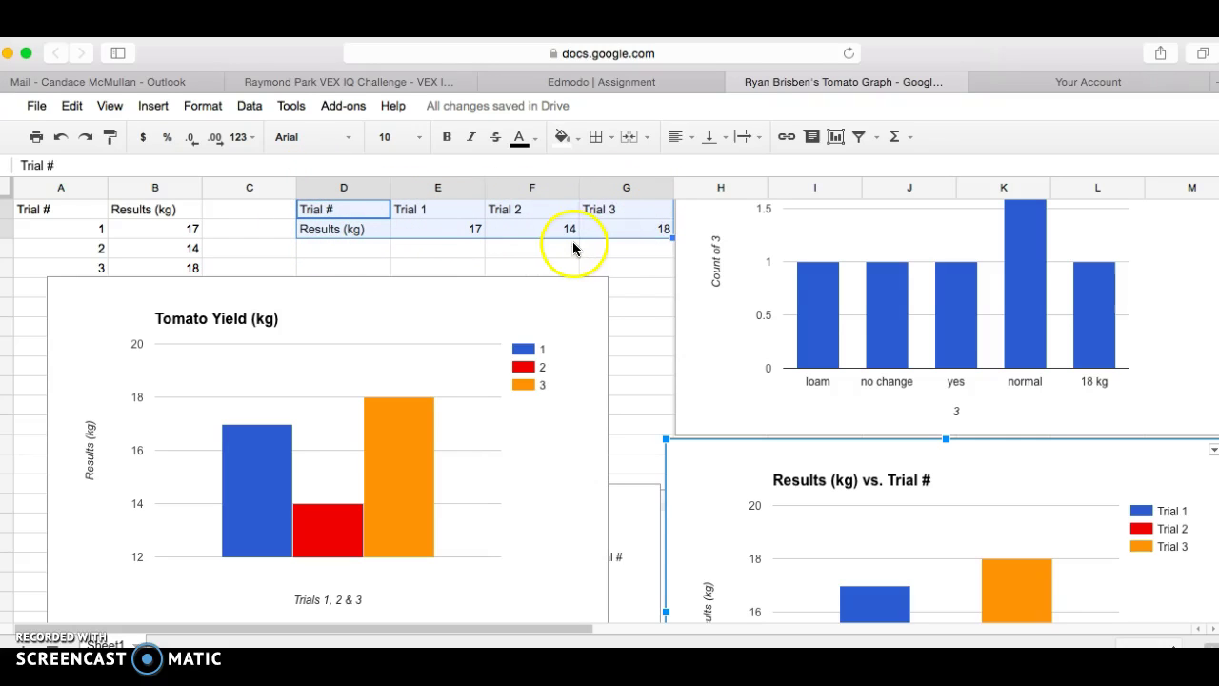
pyautogui.scroll(-3, 631, 255)
pyautogui.scroll(3, 631, 254)
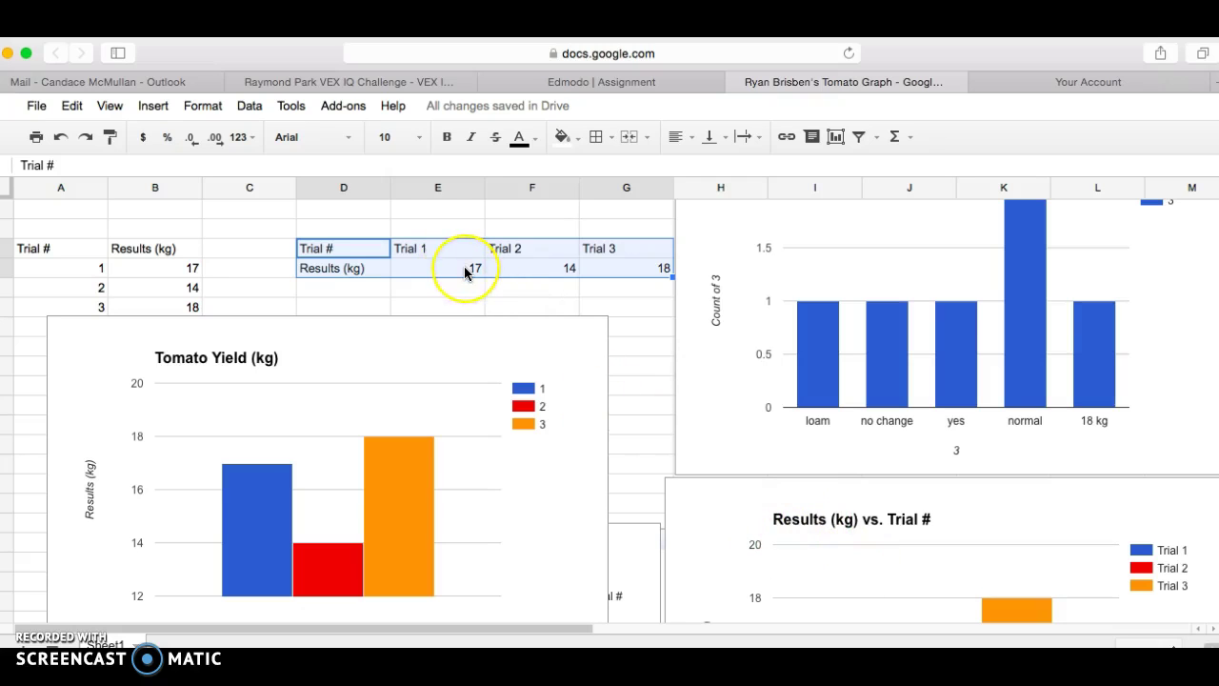
pyautogui.scroll(3, 463, 270)
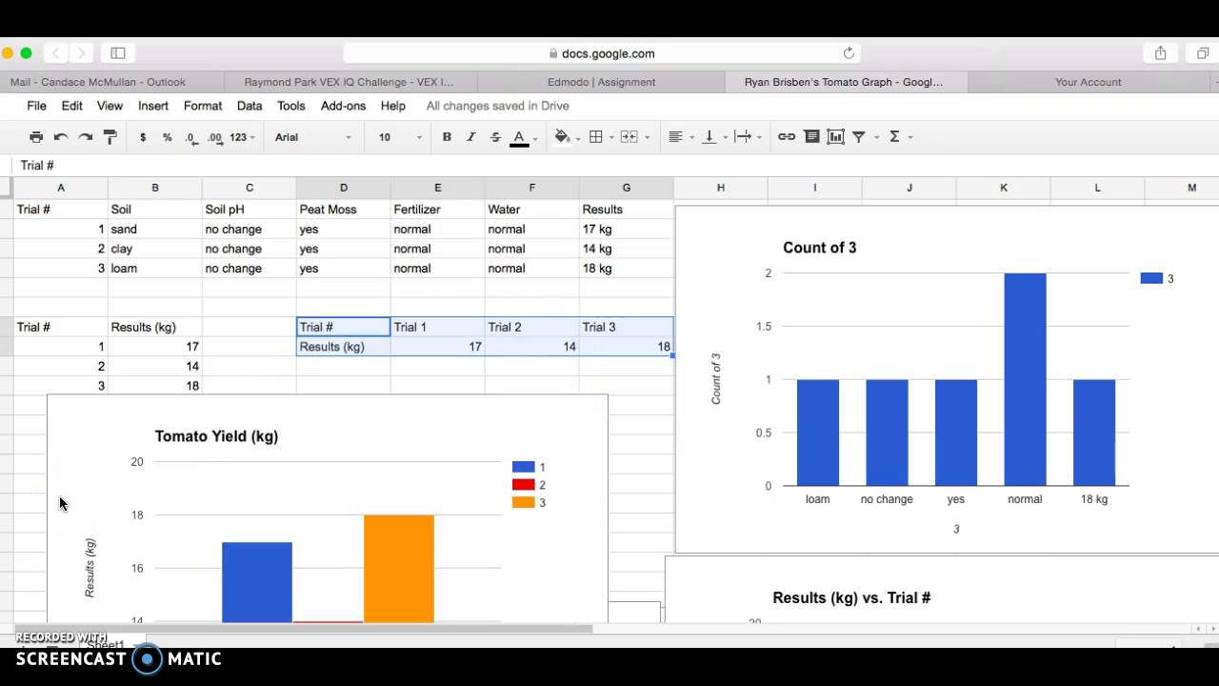
pyautogui.click(125, 460)
pyautogui.click(38, 638)
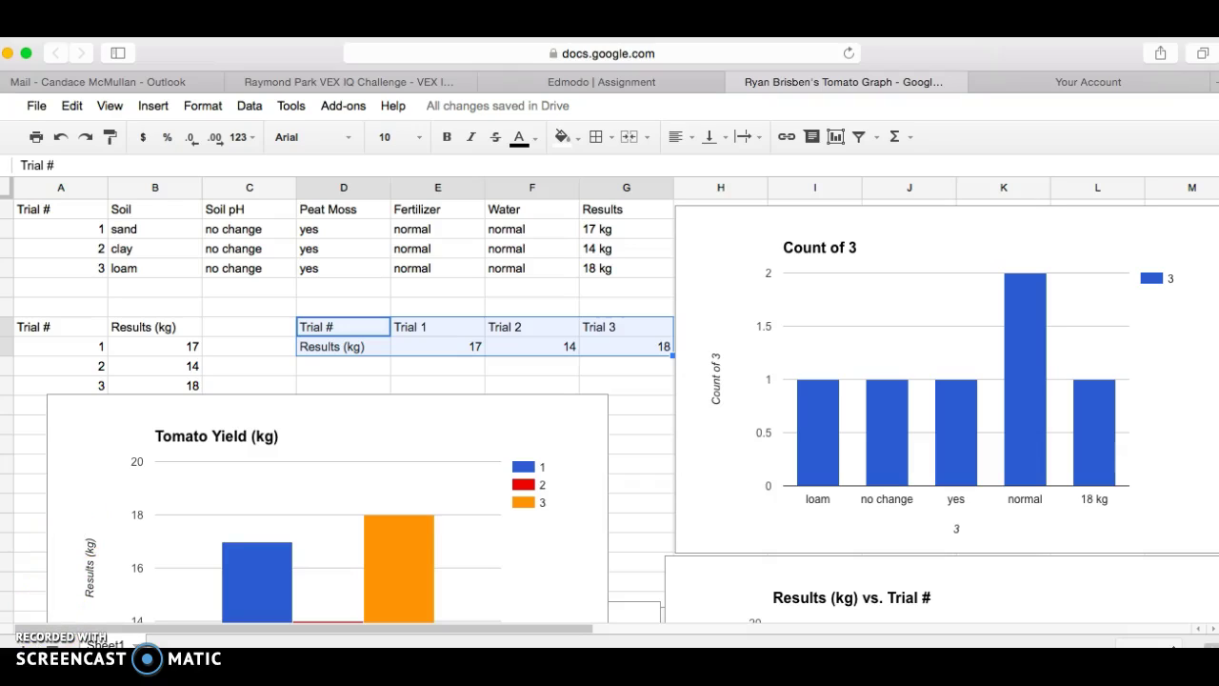